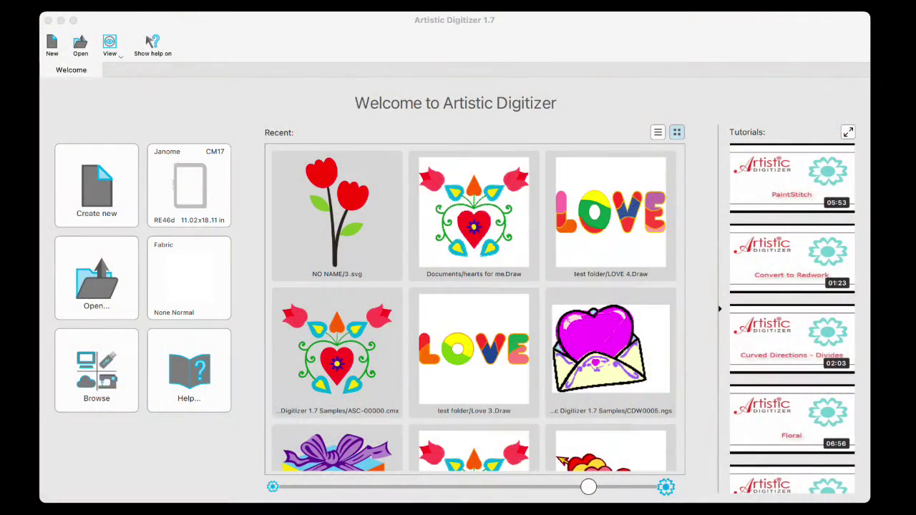
# Start a blank design (New 1) and enable the Cut technique alongside Embroidery.
pyautogui.click(103, 179)
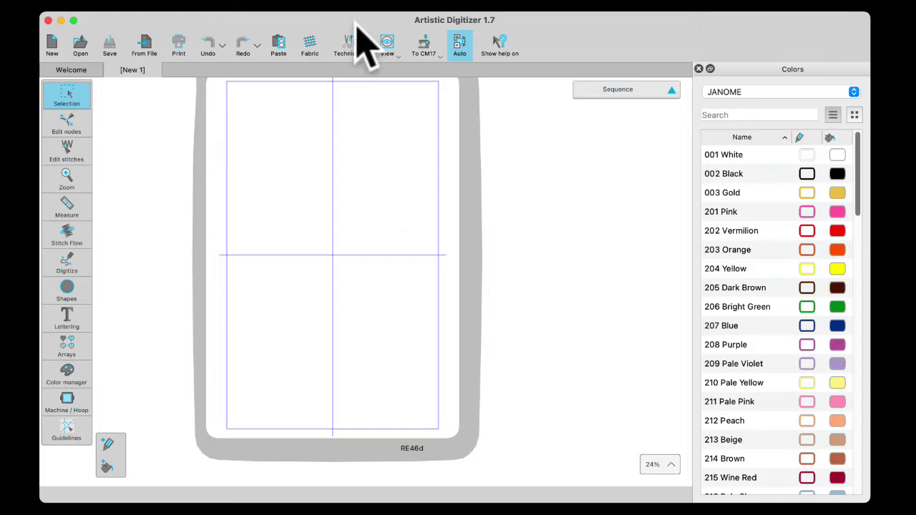
pyautogui.click(349, 45)
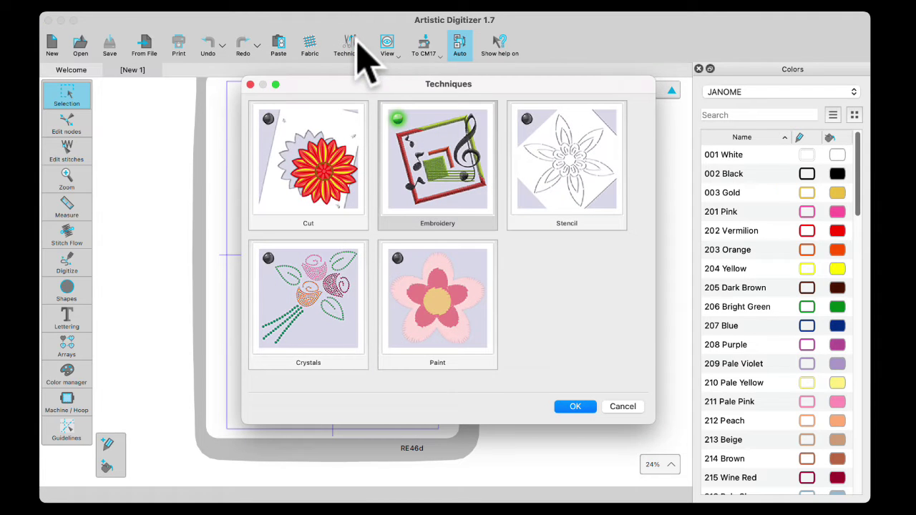
pyautogui.click(282, 136)
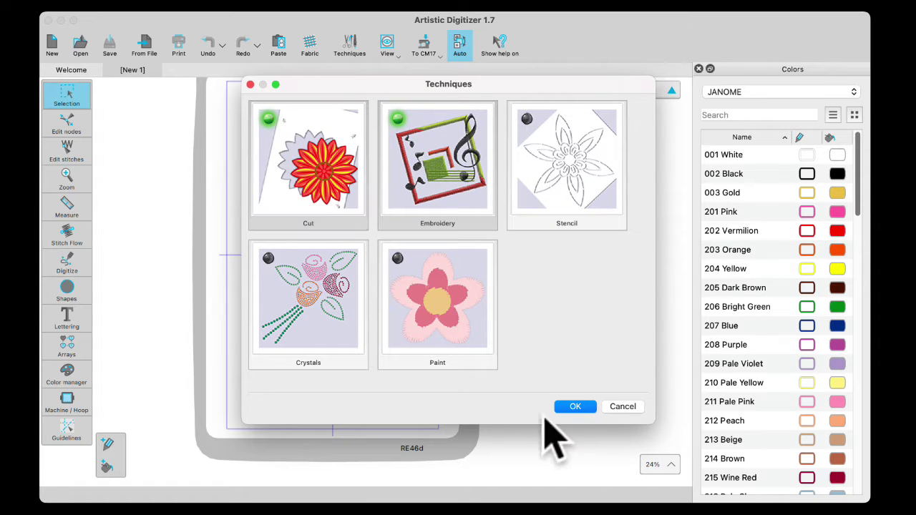
pyautogui.click(579, 409)
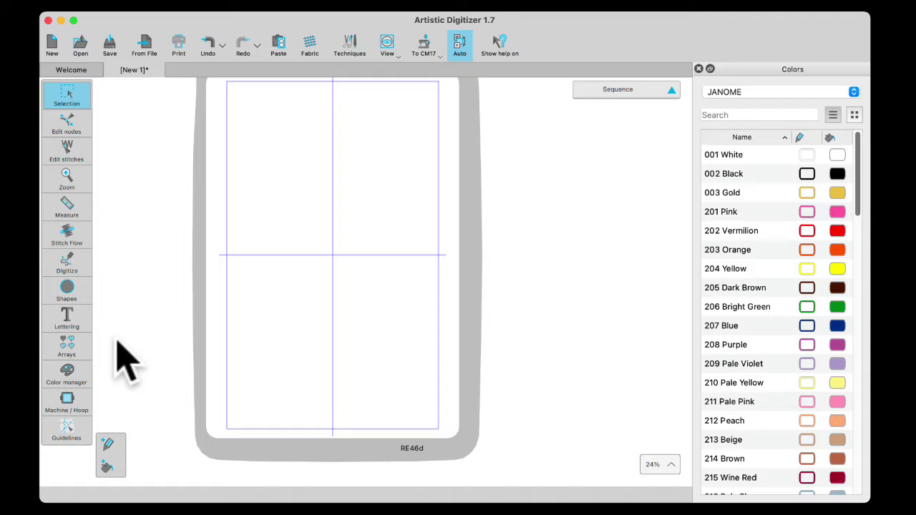
# Draw a large five-ray pink star, about 7.978 × 9.58 in, in the hoop centre and select it.
pyautogui.click(68, 294)
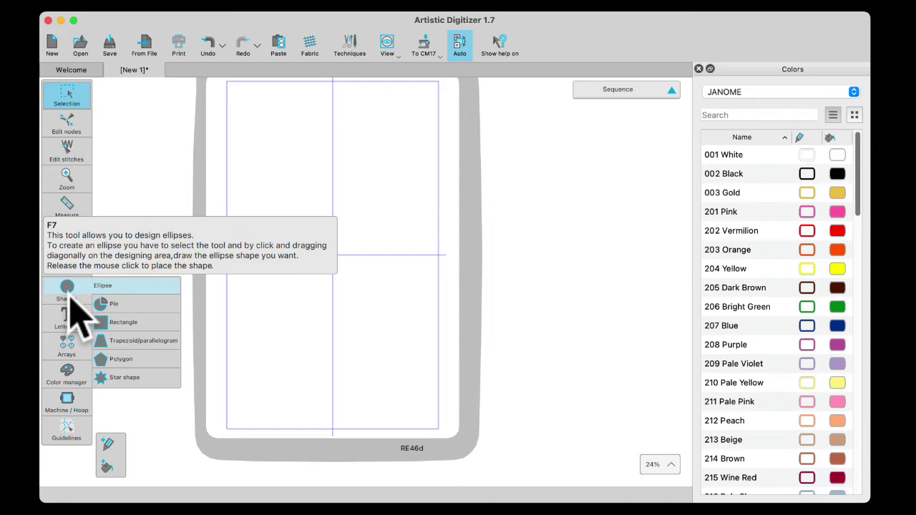
pyautogui.click(108, 379)
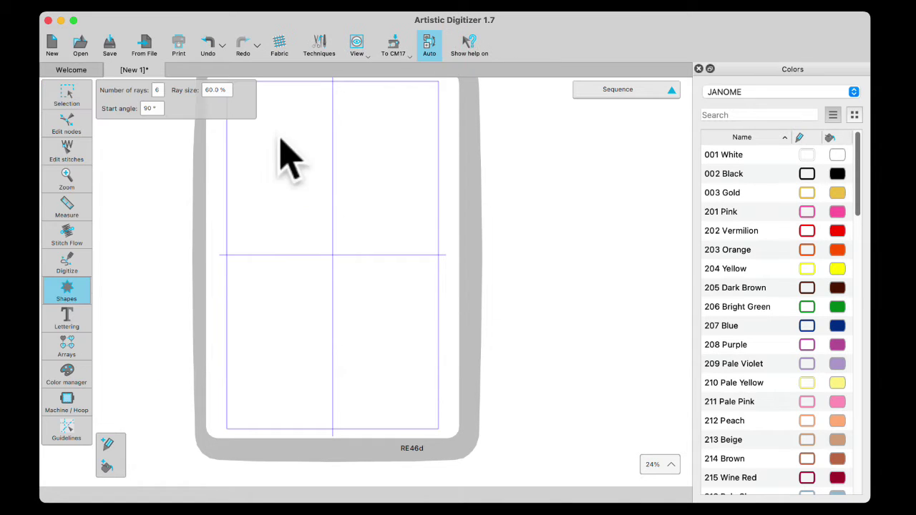
pyautogui.click(157, 89)
pyautogui.moveTo(266, 187); pyautogui.dragTo(417, 378)
pyautogui.click(68, 97)
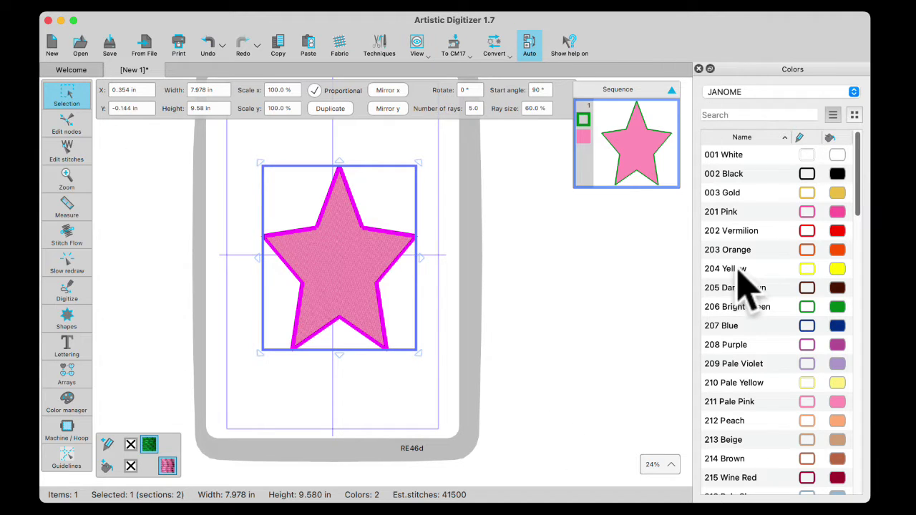
# Show the Properties panel and change the star's fill from Step to Applique.
pyautogui.rightClick(650, 36)
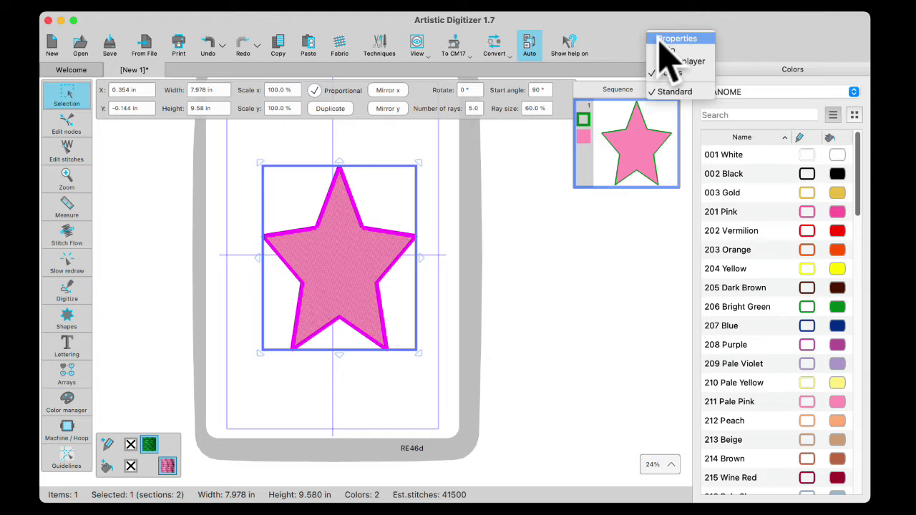
pyautogui.click(662, 39)
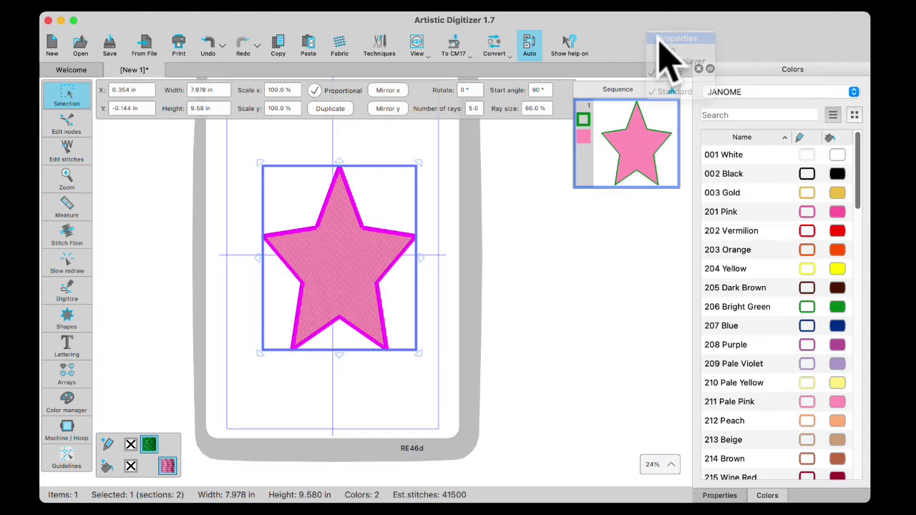
pyautogui.click(717, 495)
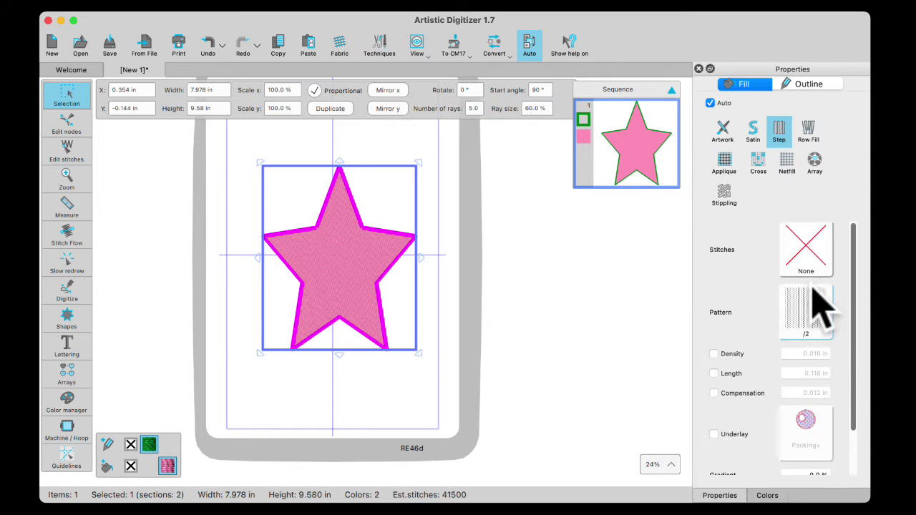
pyautogui.click(724, 163)
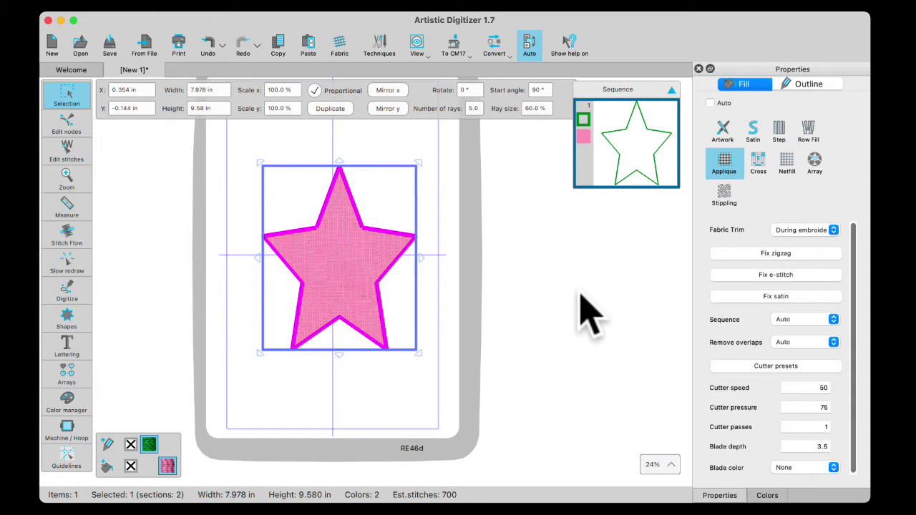
# Add a satin fixing stitch around the applique star.
pyautogui.click(775, 298)
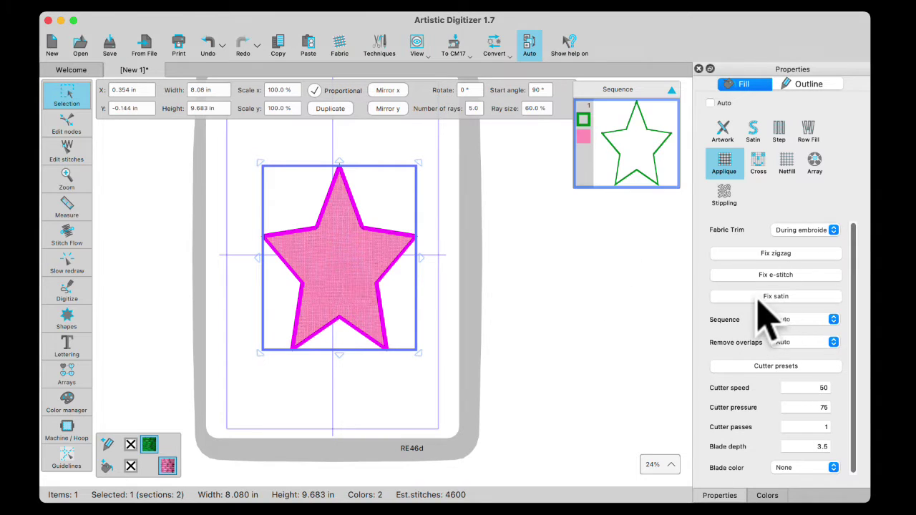
pyautogui.click(411, 299)
pyautogui.scroll(5, 407, 299)
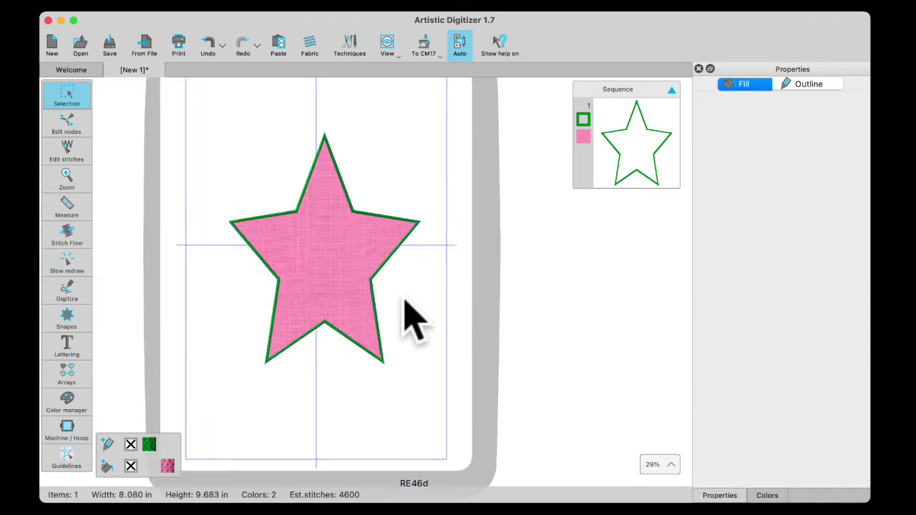
# Widen the star's satin outline to 4.0 mm (0.157 in).
pyautogui.click(329, 247)
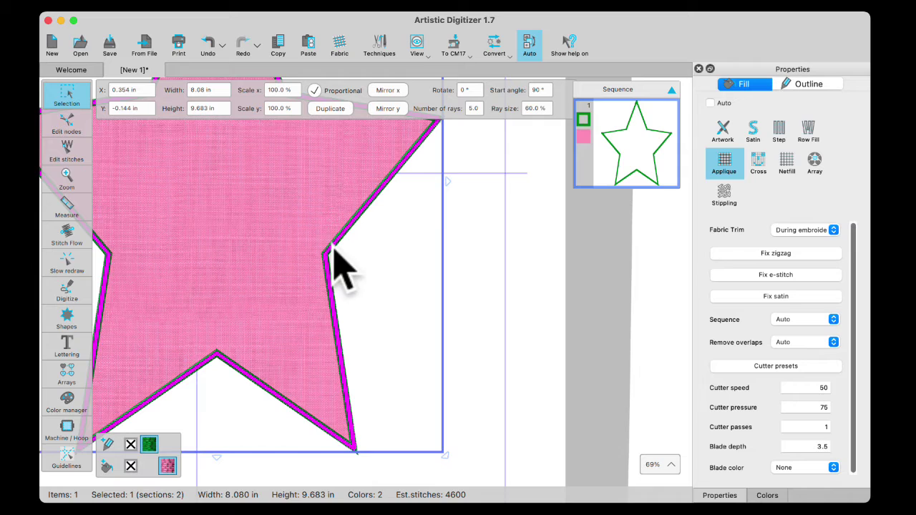
pyautogui.click(807, 84)
pyautogui.click(807, 196)
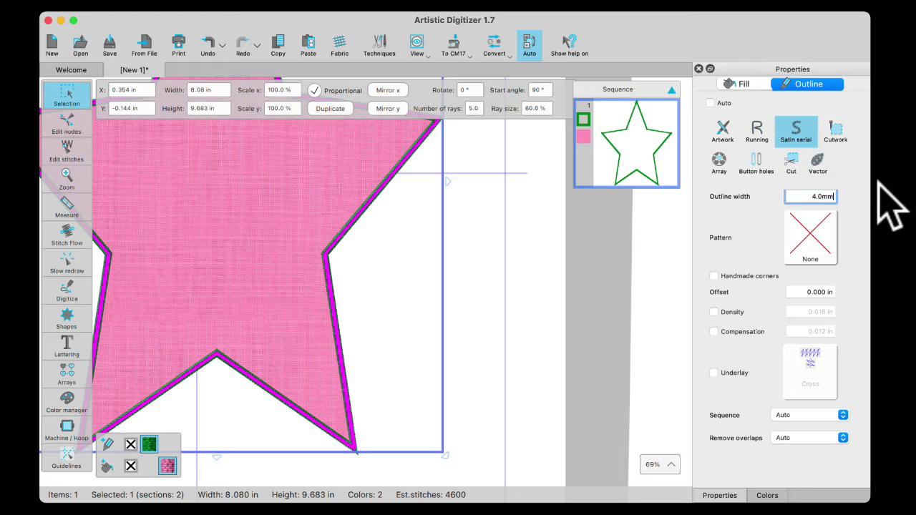
pyautogui.press('Return')
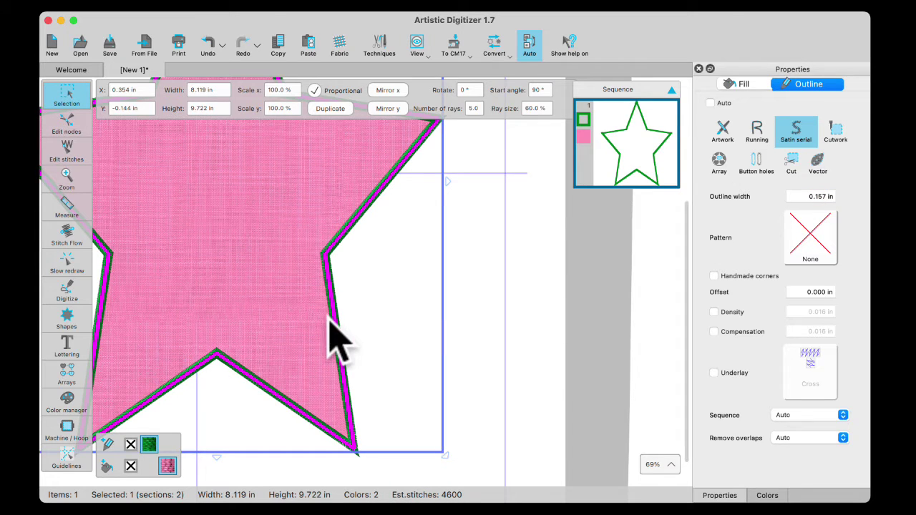
pyautogui.scroll(-5, 334, 322)
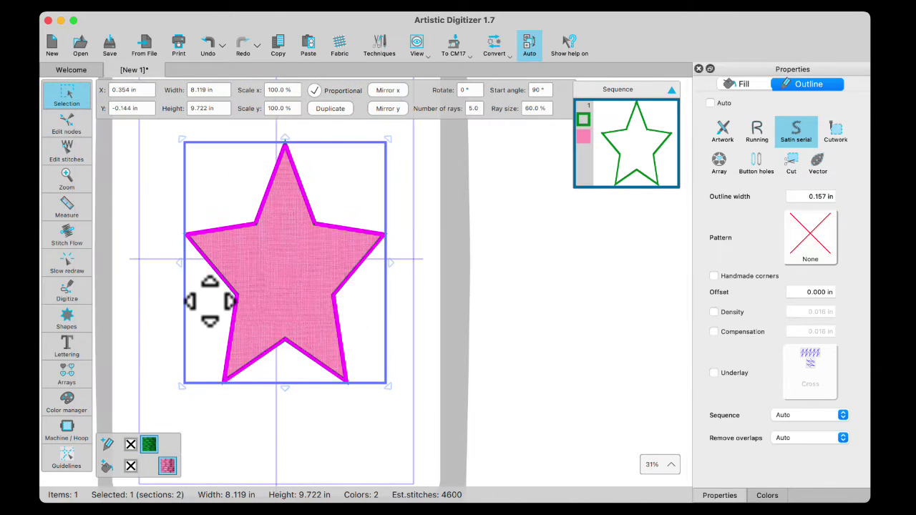
pyautogui.click(147, 300)
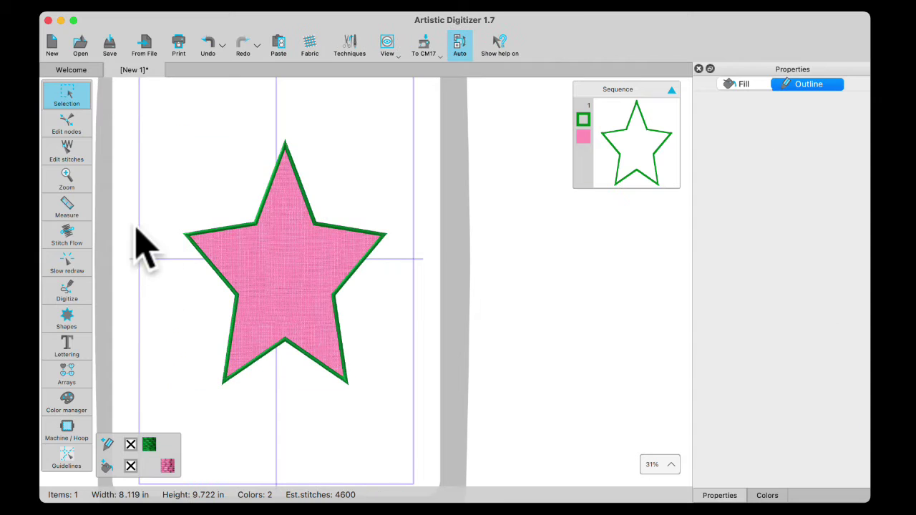
# Play the stitch-out preview through all 6164 stitches, then return to rectangle selection.
pyautogui.click(72, 266)
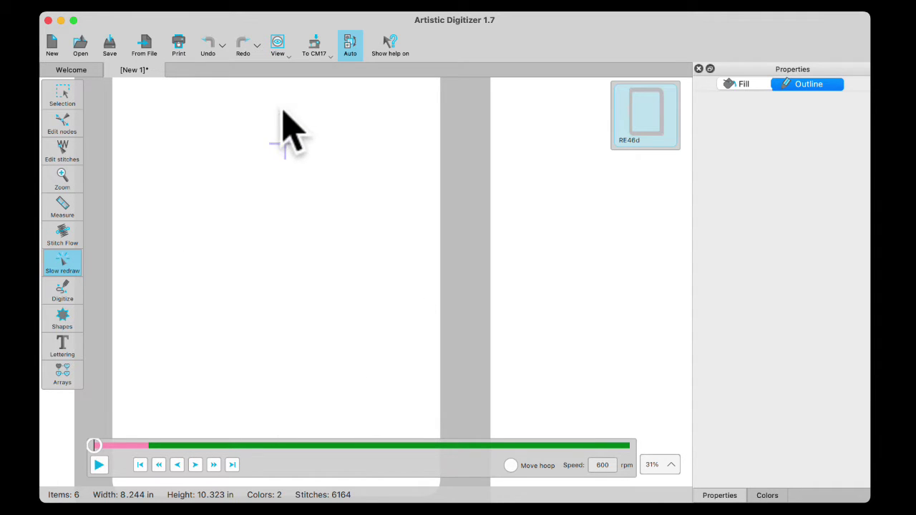
pyautogui.click(98, 467)
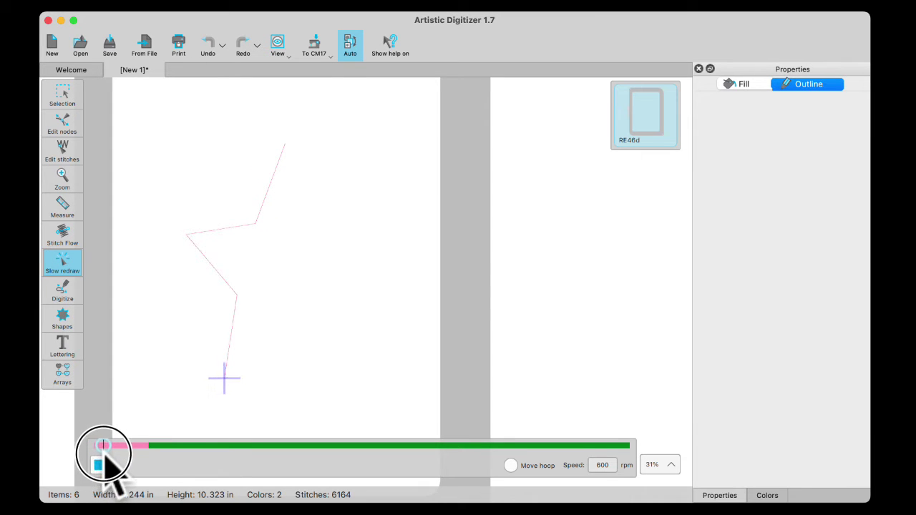
pyautogui.moveTo(107, 451)
pyautogui.mouseDown()
pyautogui.moveTo(118, 463)
pyautogui.moveTo(122, 444)
pyautogui.moveTo(215, 448)
pyautogui.moveTo(317, 474)
pyautogui.moveTo(440, 487)
pyautogui.moveTo(651, 490)
pyautogui.mouseUp()
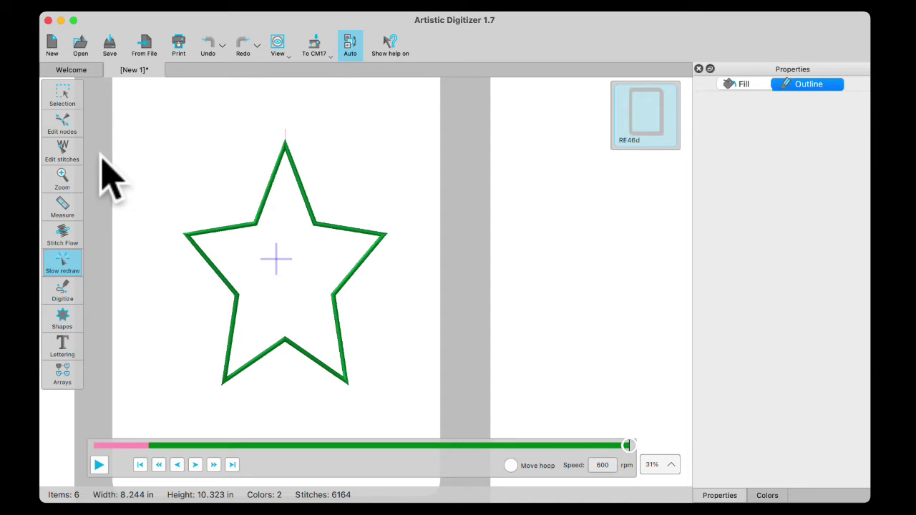
pyautogui.click(63, 93)
pyautogui.click(64, 90)
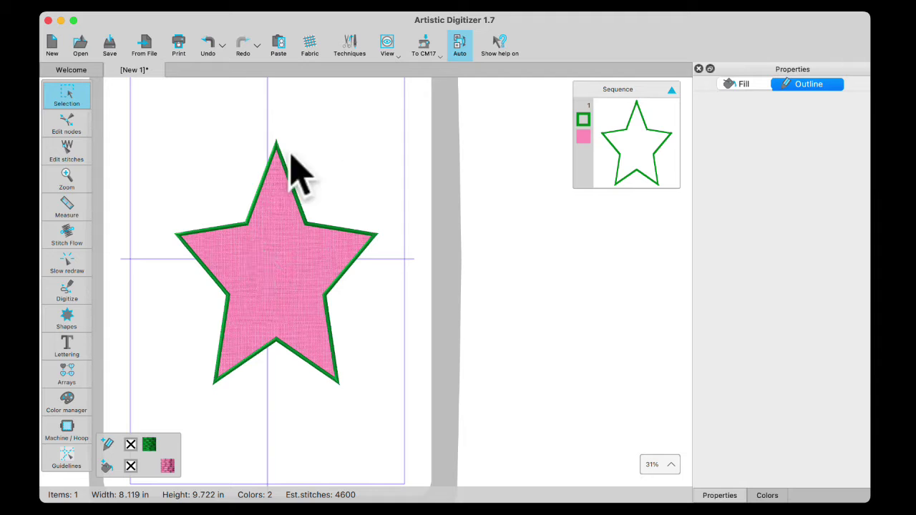
# Apply the 'Fabric with Terial Magic' cutter preset to the star: yellow blade, depth 4.0.
pyautogui.click(320, 247)
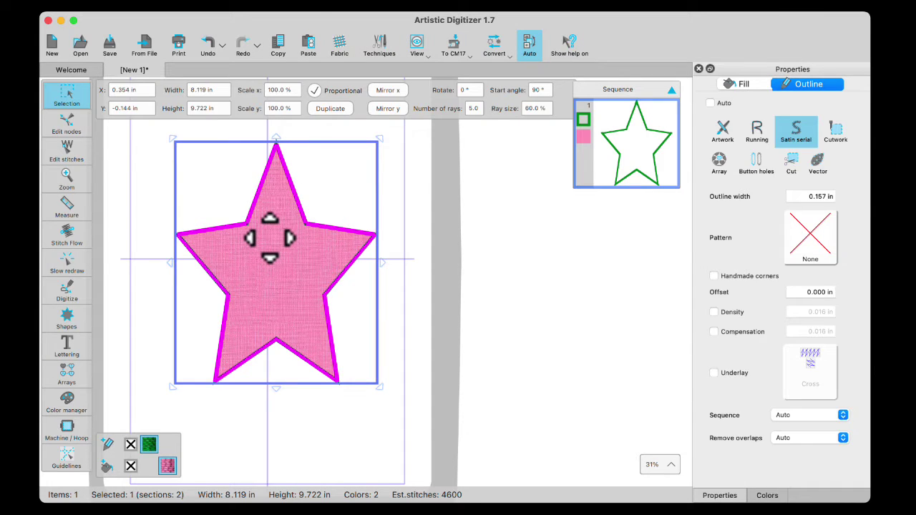
pyautogui.click(737, 83)
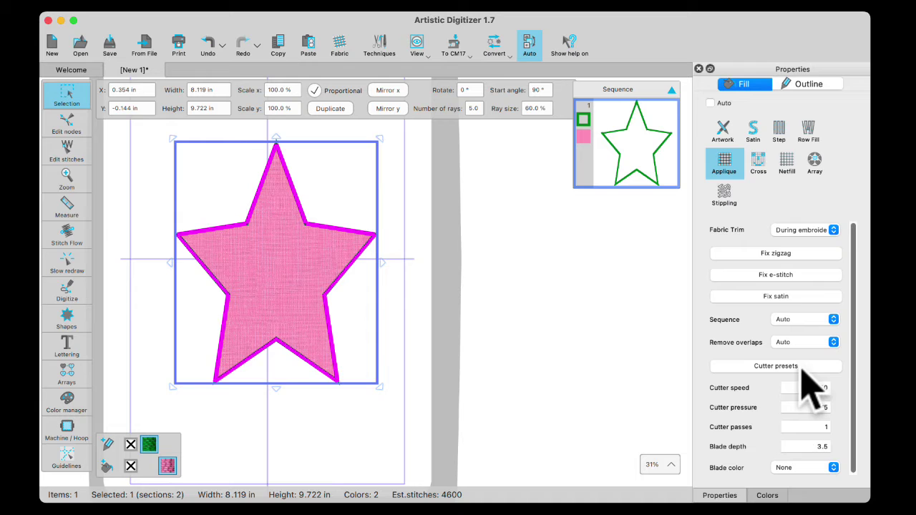
pyautogui.click(780, 365)
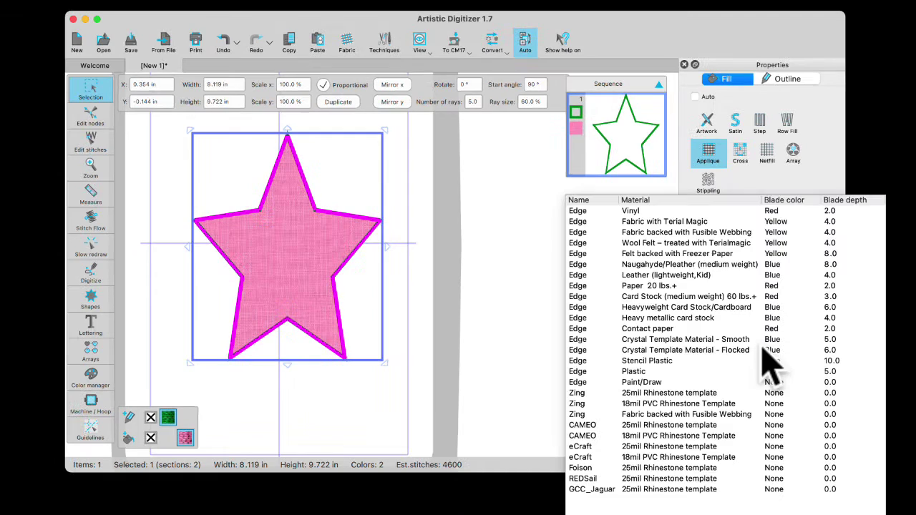
pyautogui.click(604, 223)
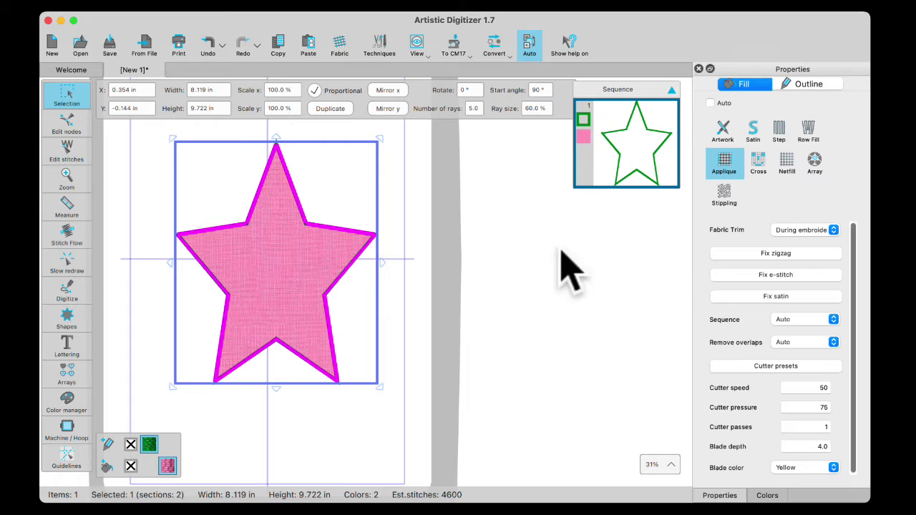
# Try exporting the star to a cutter with a yellow 4.0-depth blade, dismiss the connection error, and close.
pyautogui.click(93, 3)
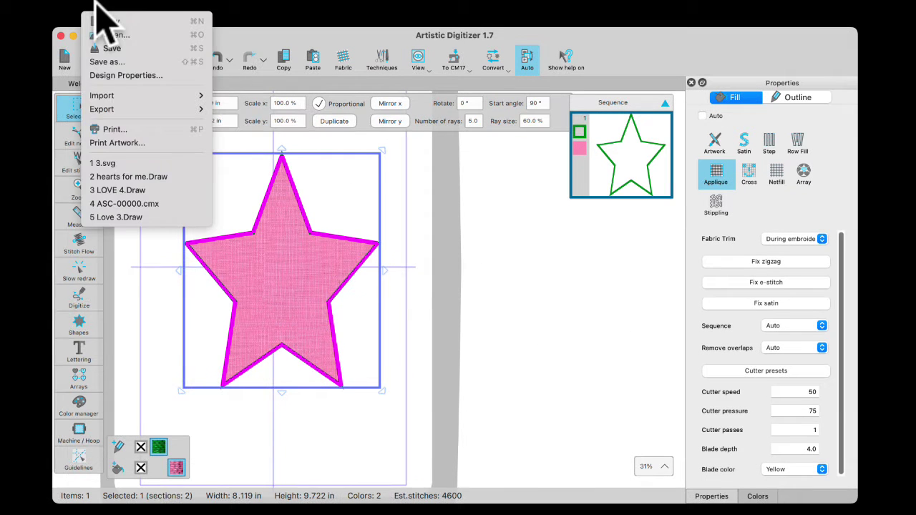
pyautogui.moveTo(106, 111)
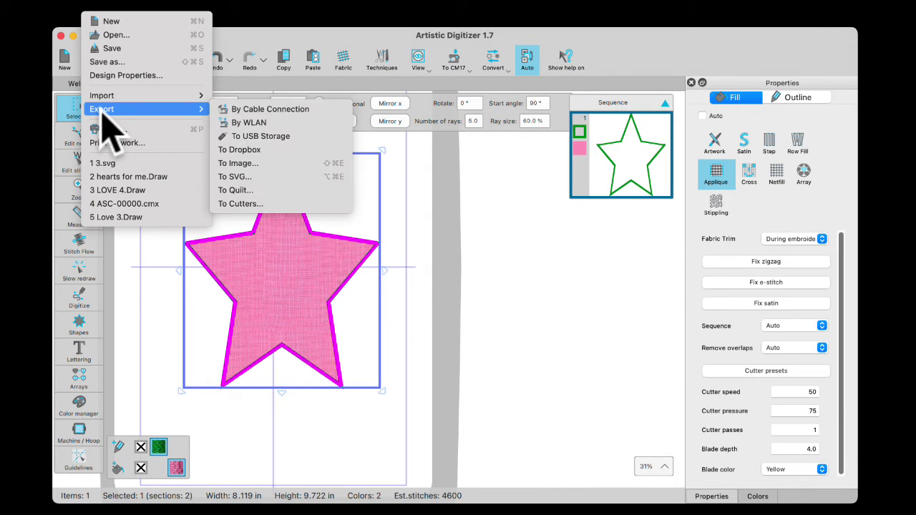
pyautogui.click(237, 203)
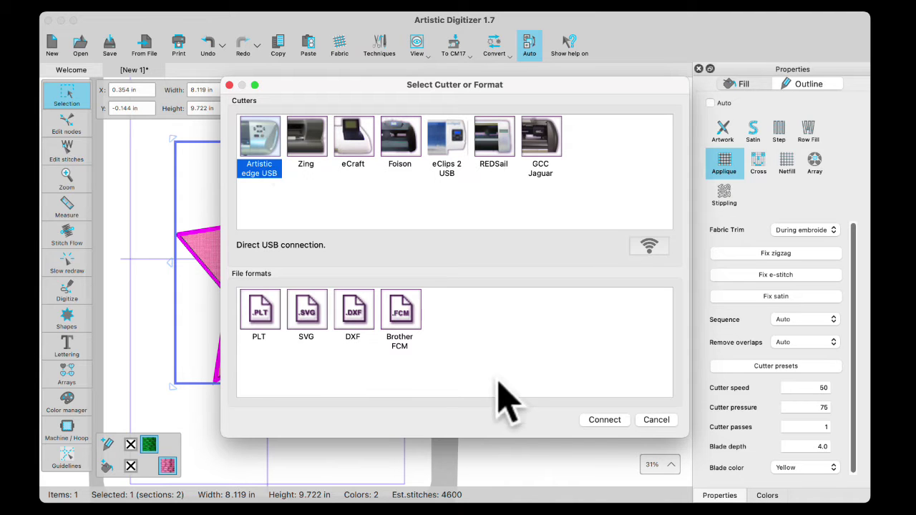
pyautogui.click(608, 421)
pyautogui.click(516, 277)
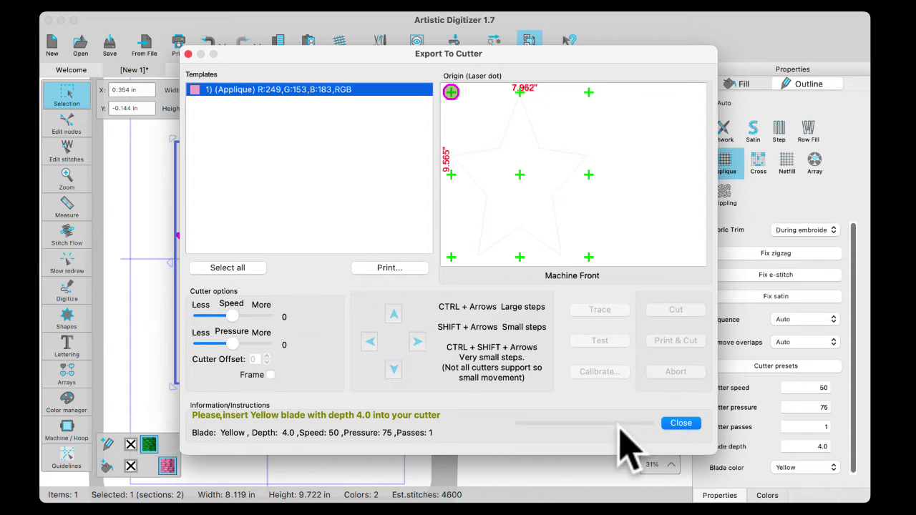
pyautogui.click(680, 425)
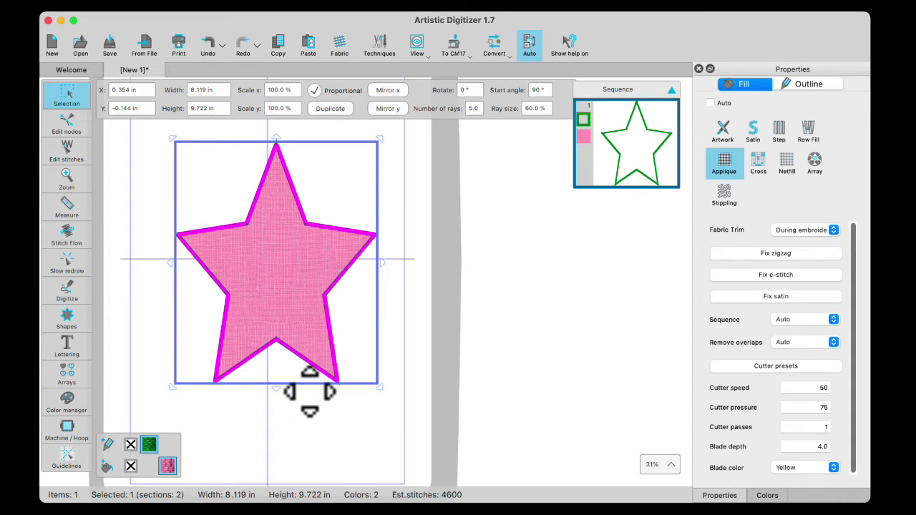
# Start a new design (New 2) and pick the Text lettering tool with font xpg204.
pyautogui.click(52, 43)
pyautogui.click(72, 262)
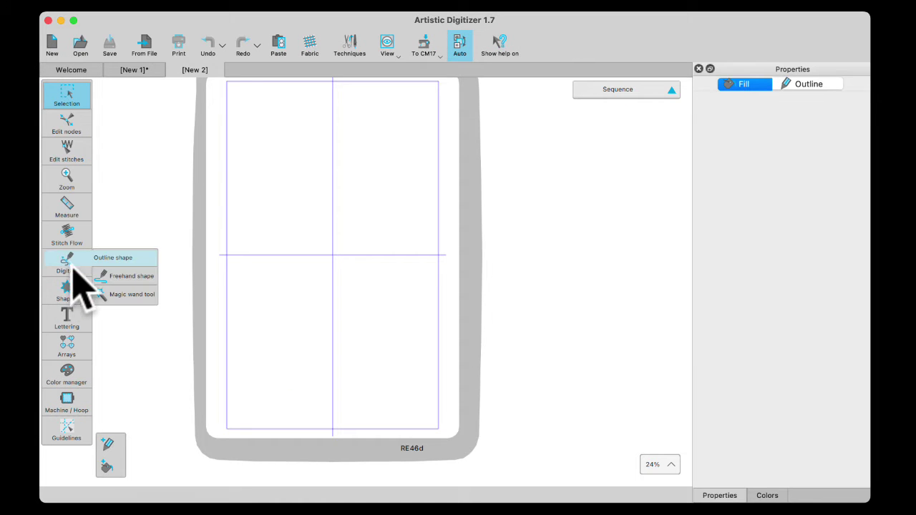
pyautogui.moveTo(76, 317)
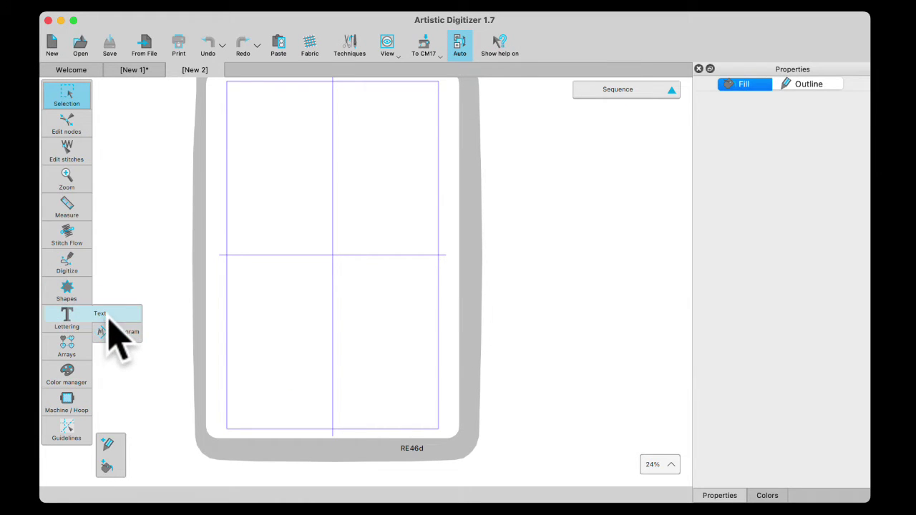
pyautogui.click(104, 314)
pyautogui.click(221, 114)
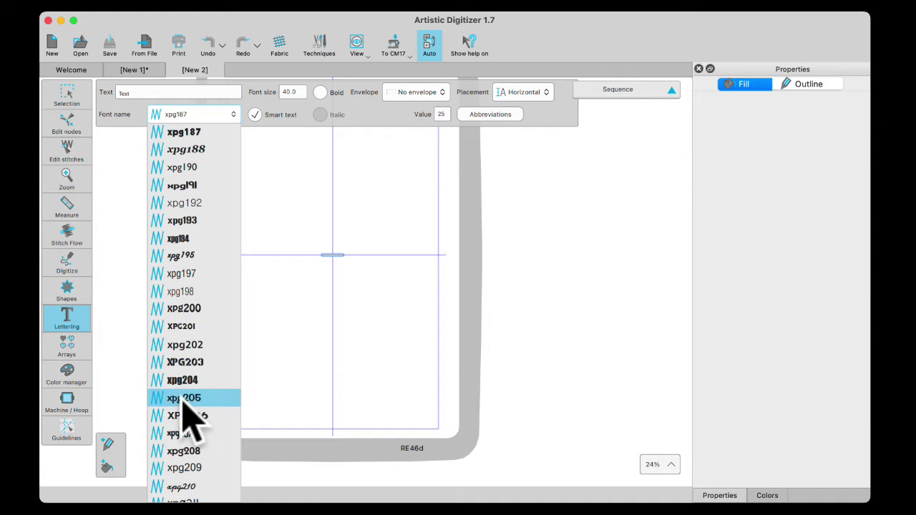
pyautogui.scroll(-3, 207, 412)
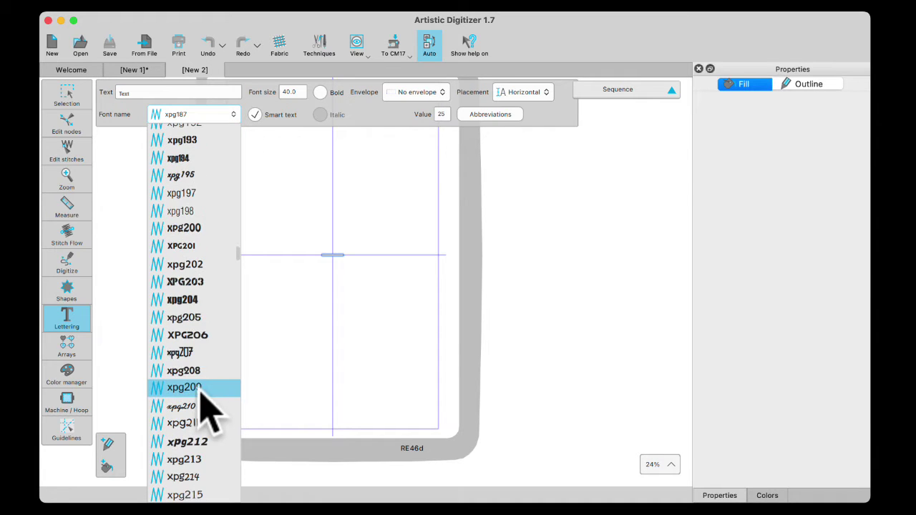
pyautogui.click(183, 310)
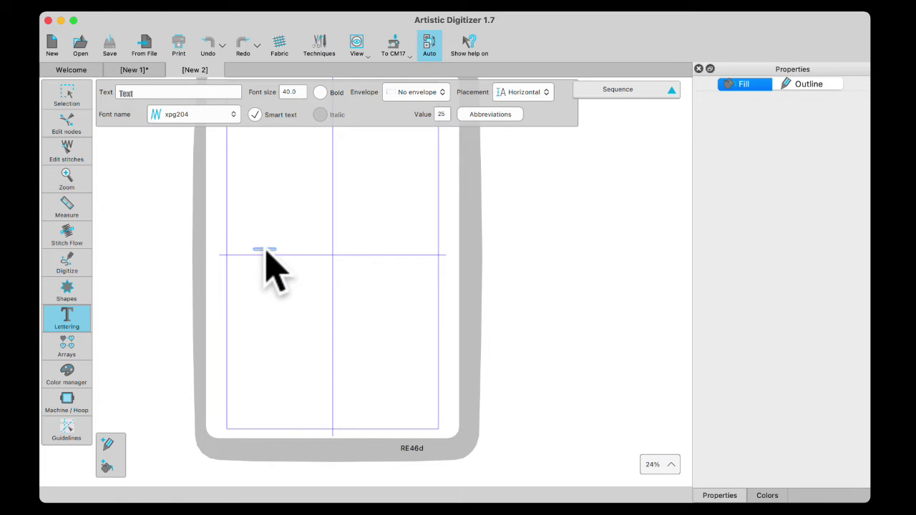
# Type the letter J and change its font to xpg209.
pyautogui.click(115, 92)
pyautogui.write('J')
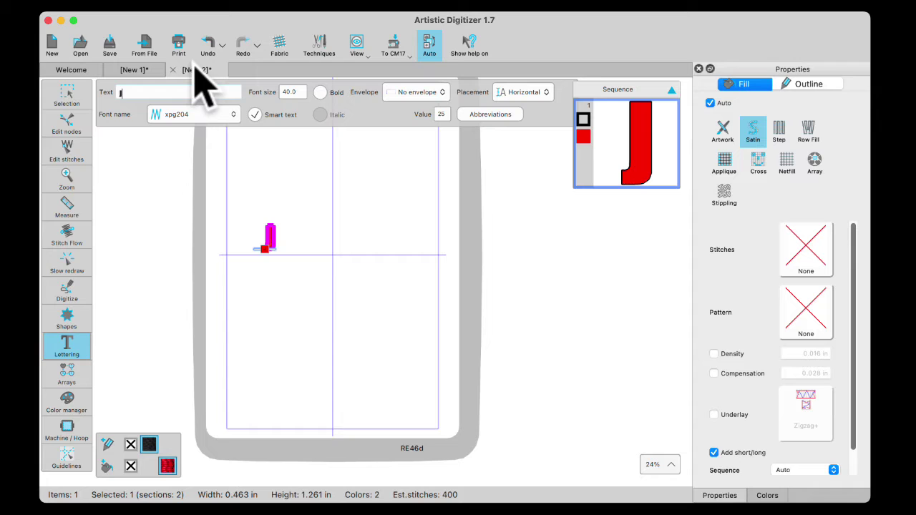
pyautogui.click(232, 114)
pyautogui.click(215, 127)
pyautogui.click(187, 115)
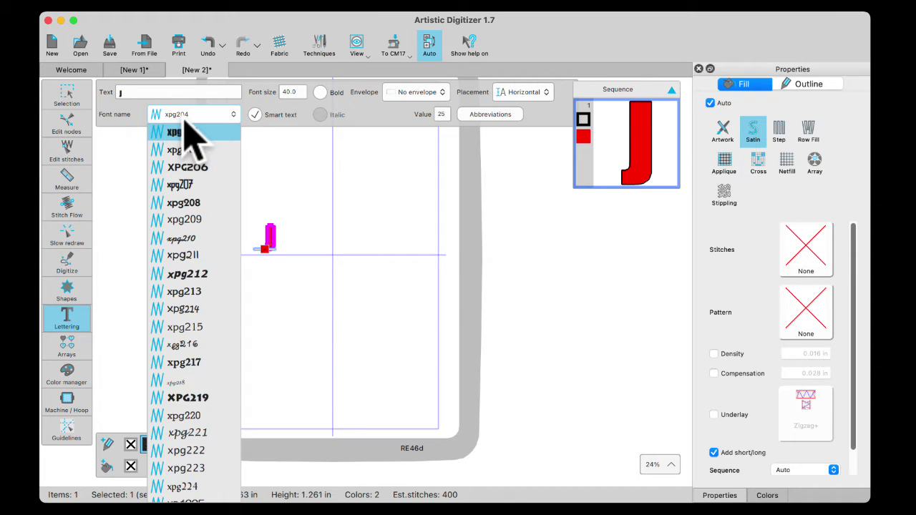
pyautogui.click(191, 124)
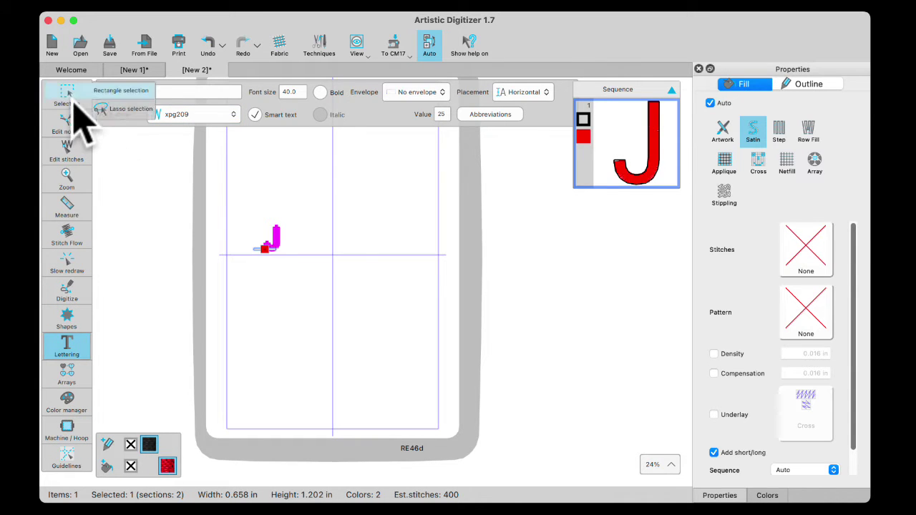
# Enlarge the J to about 3.9 × 7.2 in and move it to the hoop centre.
pyautogui.click(74, 98)
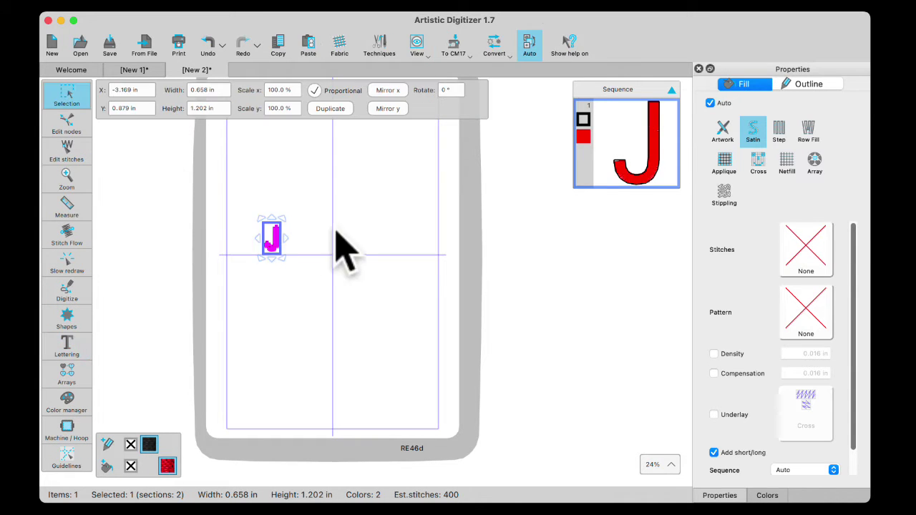
pyautogui.click(287, 222)
pyautogui.click(278, 233)
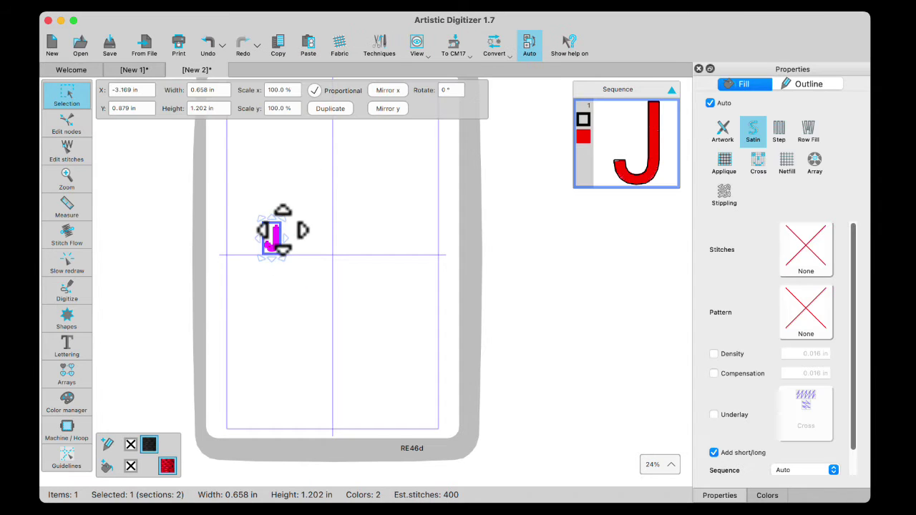
pyautogui.moveTo(283, 226); pyautogui.dragTo(382, 164)
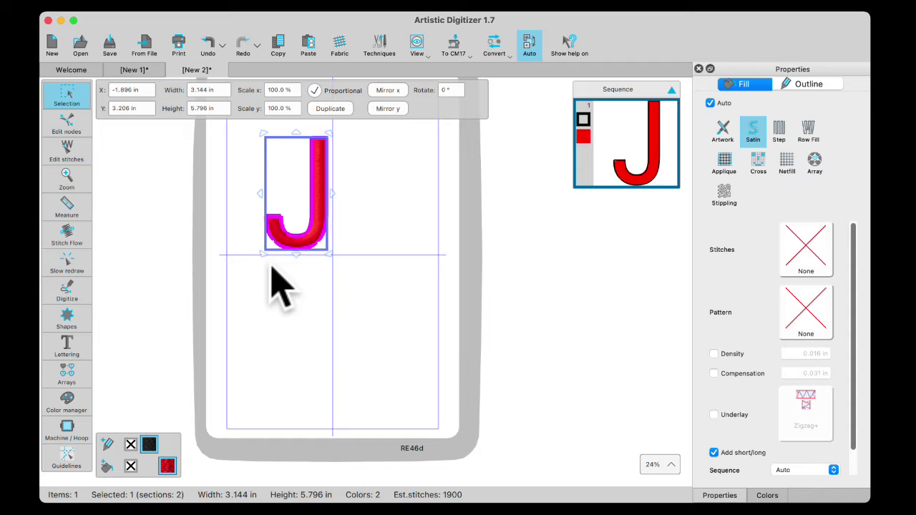
pyautogui.moveTo(263, 257); pyautogui.dragTo(243, 278)
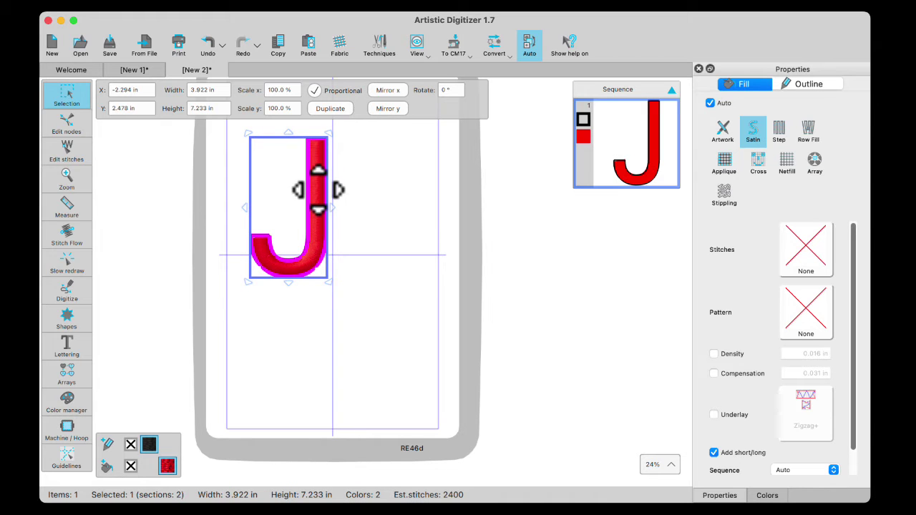
pyautogui.moveTo(317, 189); pyautogui.dragTo(341, 207)
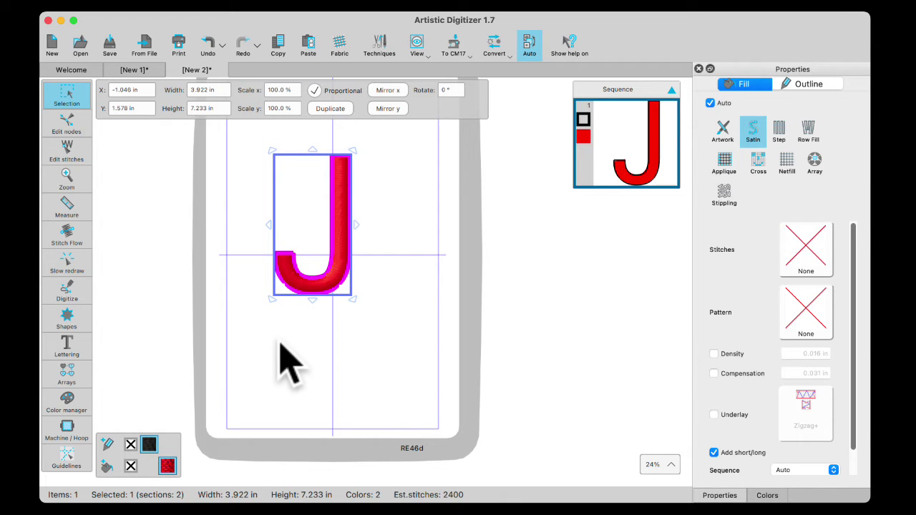
# Enable the Cut technique alongside Embroidery for the J design.
pyautogui.click(388, 50)
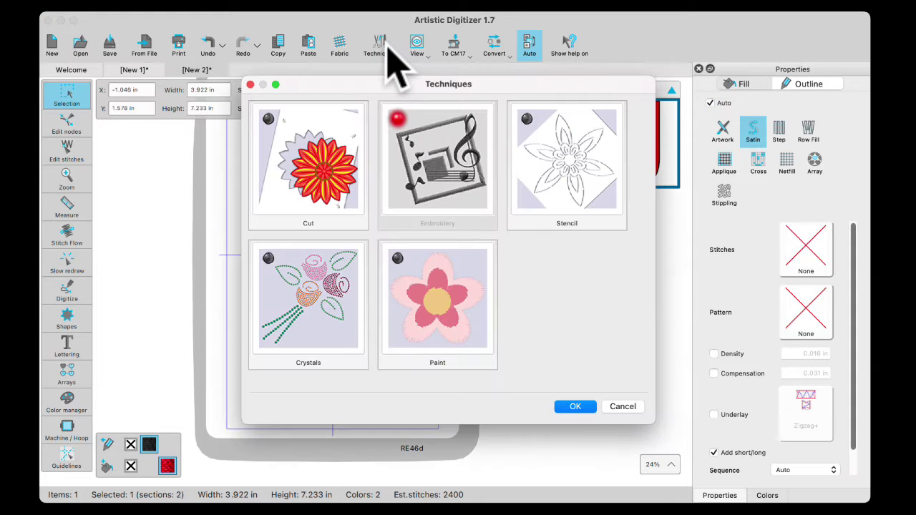
pyautogui.click(271, 136)
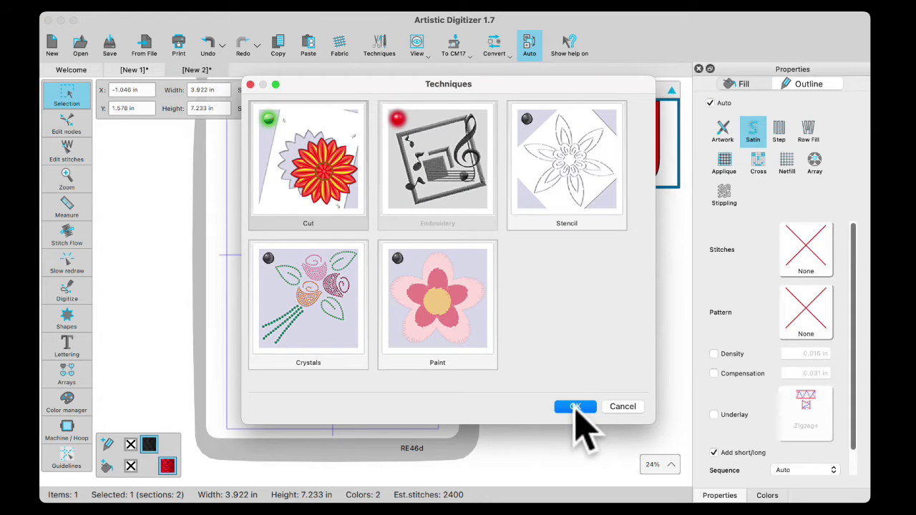
pyautogui.click(576, 406)
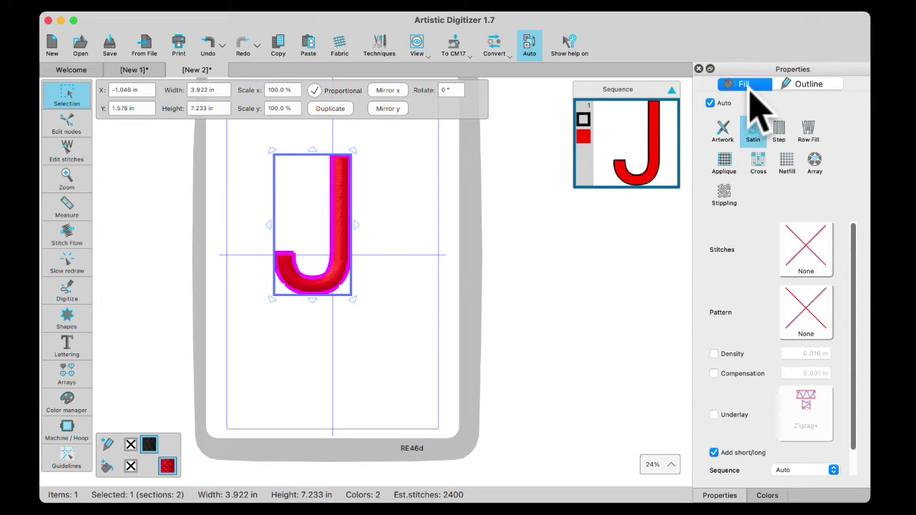
# Give the J an Applique fill with Pre-cut + ZigZag fabric trim, inspect it, and reselect it.
pyautogui.click(724, 163)
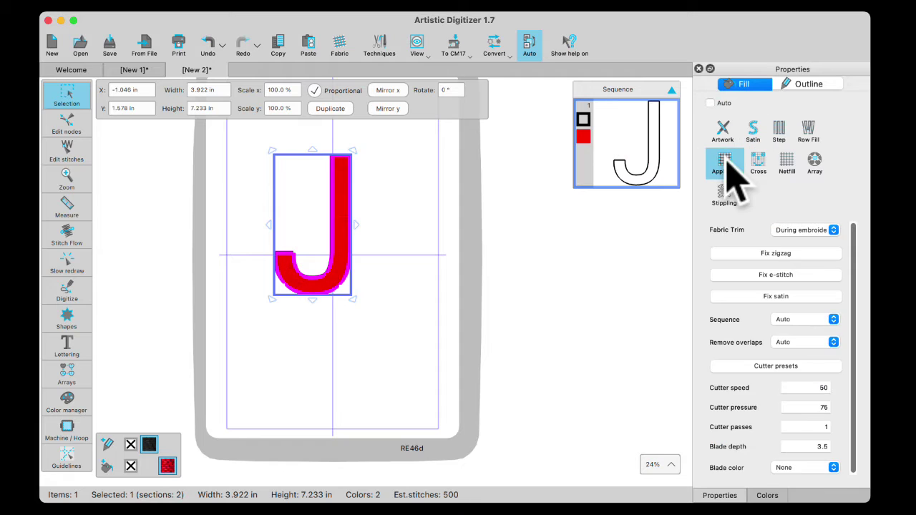
pyautogui.click(833, 230)
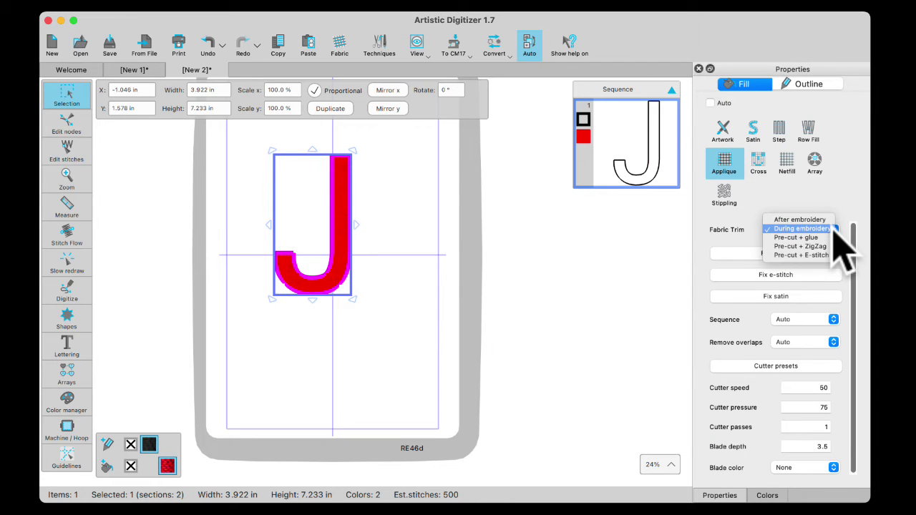
pyautogui.click(801, 247)
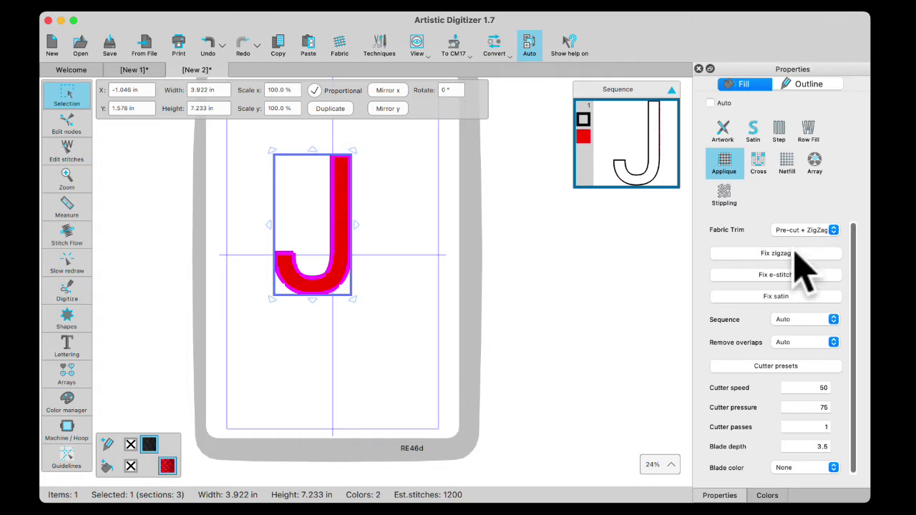
pyautogui.click(368, 252)
pyautogui.scroll(10, 357, 283)
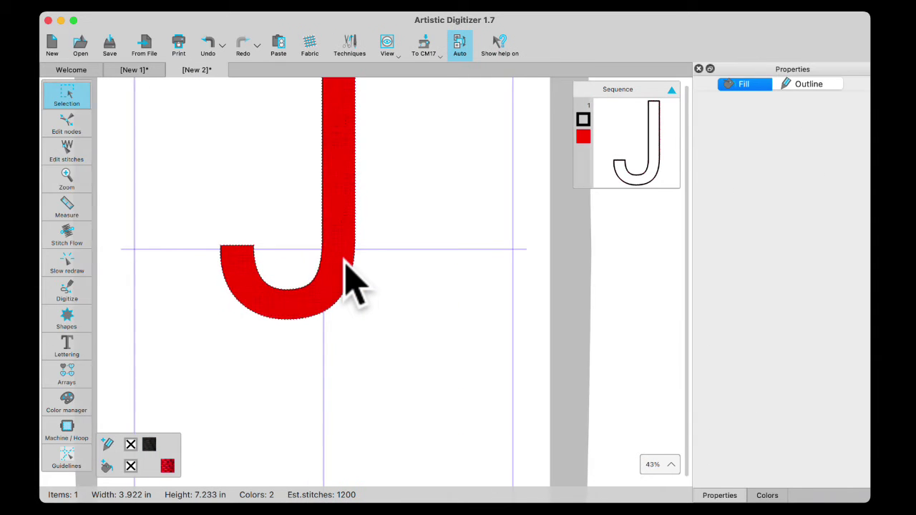
pyautogui.scroll(1, 358, 282)
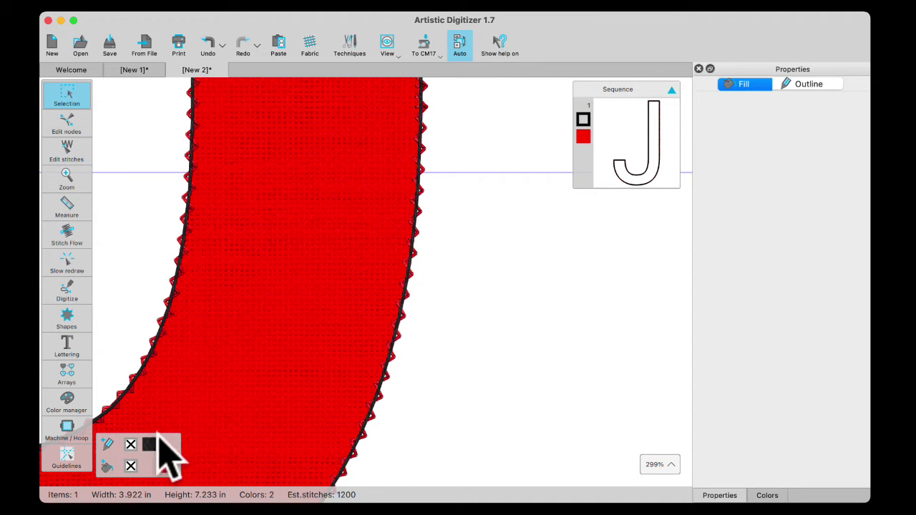
pyautogui.scroll(-2, 433, 343)
pyautogui.scroll(-6, 441, 359)
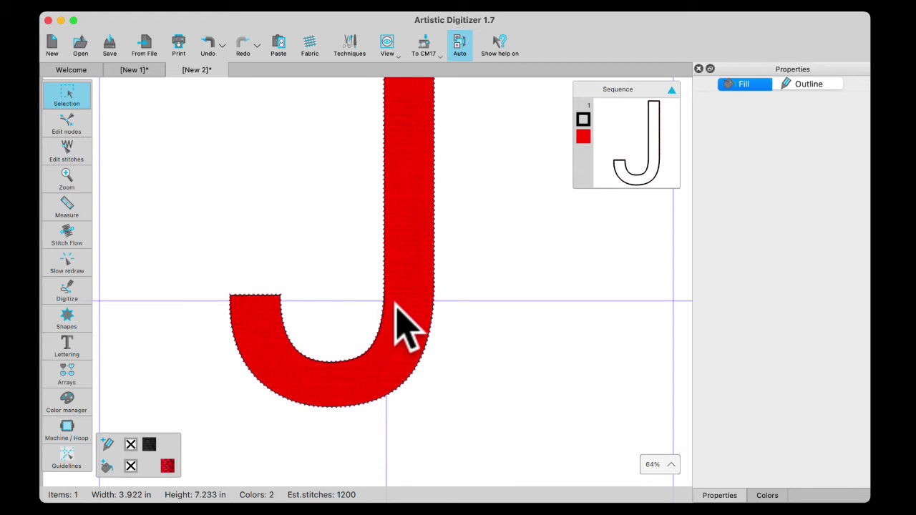
pyautogui.click(406, 326)
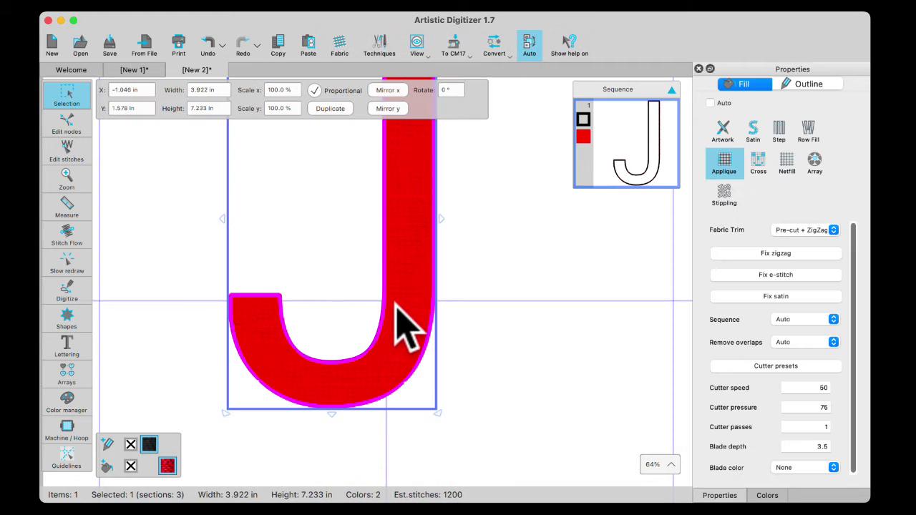
# Give the J a Satin serial outline with a 0.157 in outline width.
pyautogui.click(810, 84)
pyautogui.click(798, 133)
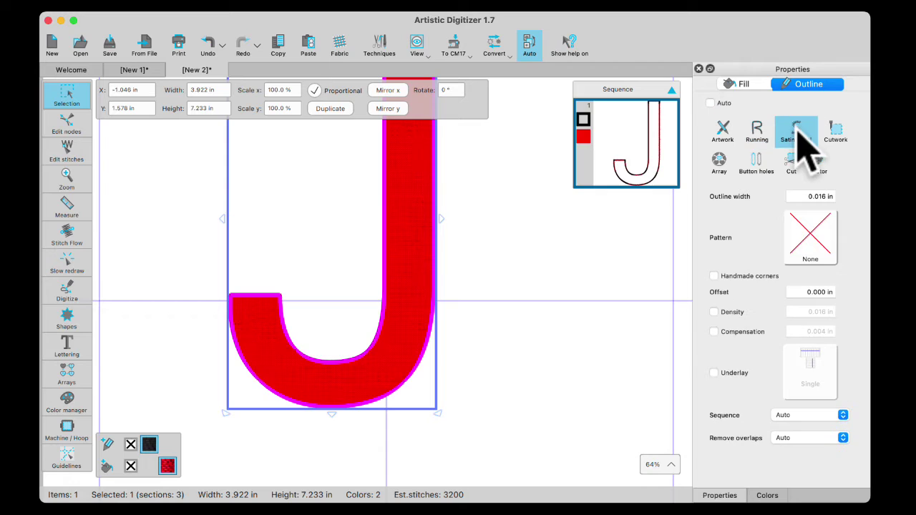
pyautogui.click(816, 196)
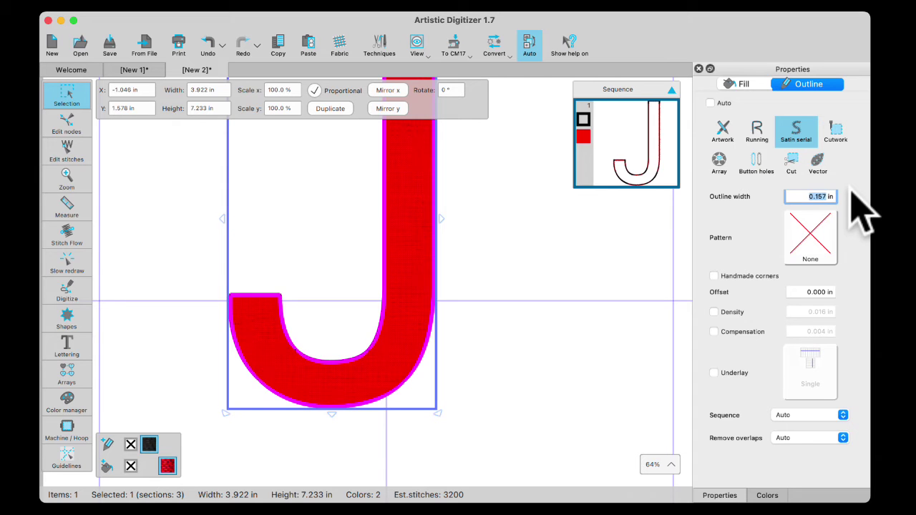
pyautogui.press('Return')
# Deselect the J and start a slow-redraw preview of its stitching.
pyautogui.click(563, 293)
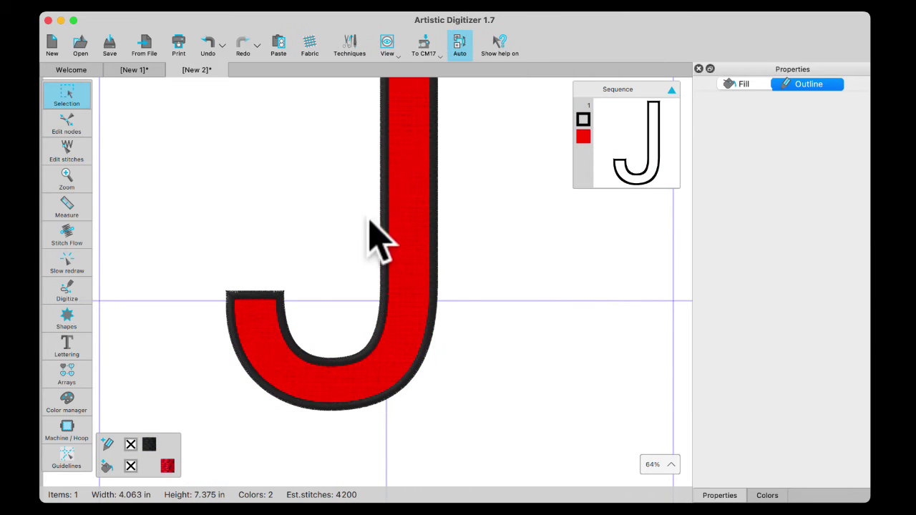
pyautogui.click(75, 293)
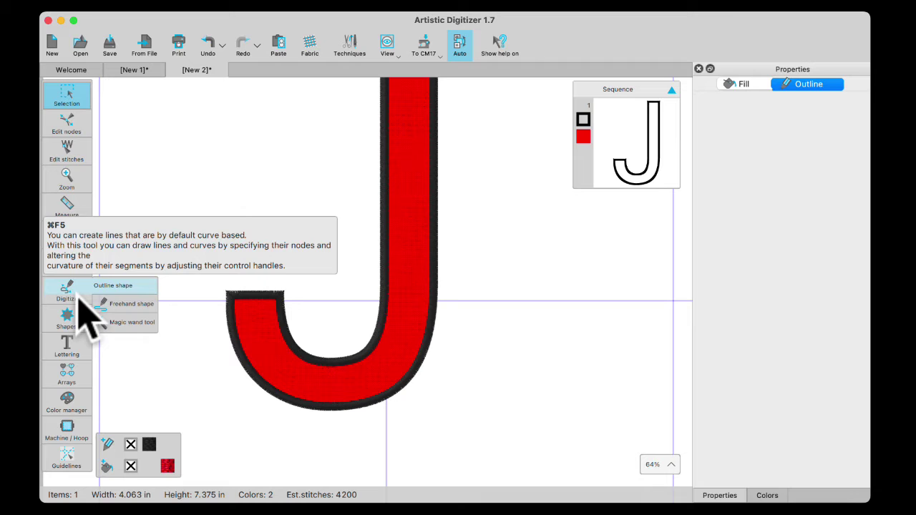
pyautogui.click(71, 264)
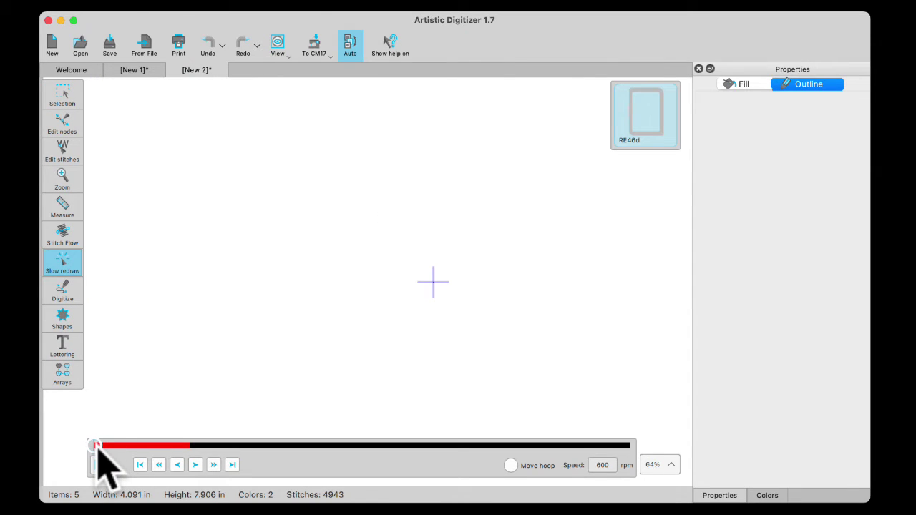
# Advance the J's slow redraw around its outline and down its stem to the end, then resume editing.
pyautogui.moveTo(98, 445); pyautogui.dragTo(108, 447)
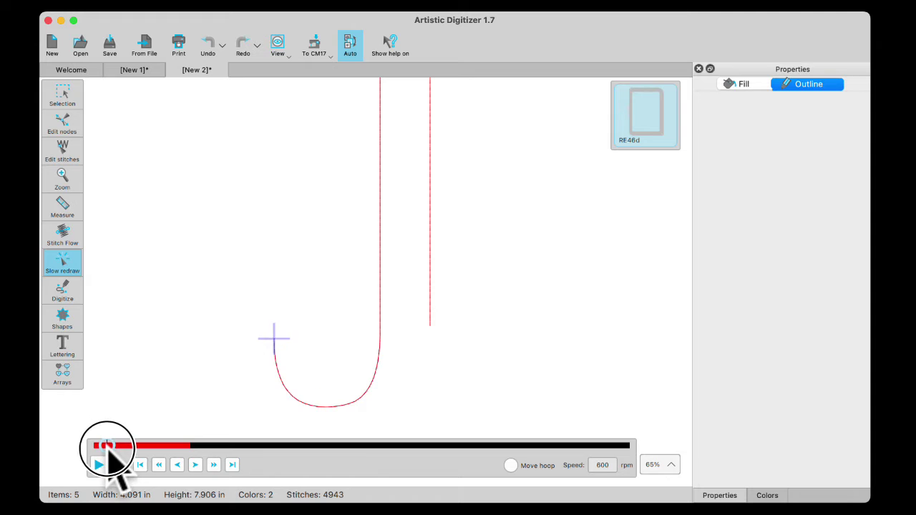
pyautogui.scroll(-3, 344, 327)
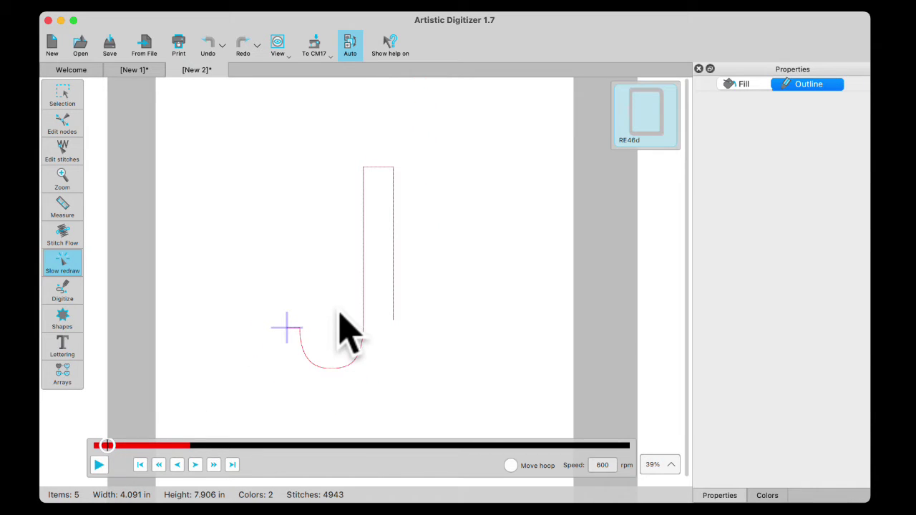
pyautogui.moveTo(107, 447); pyautogui.dragTo(116, 448)
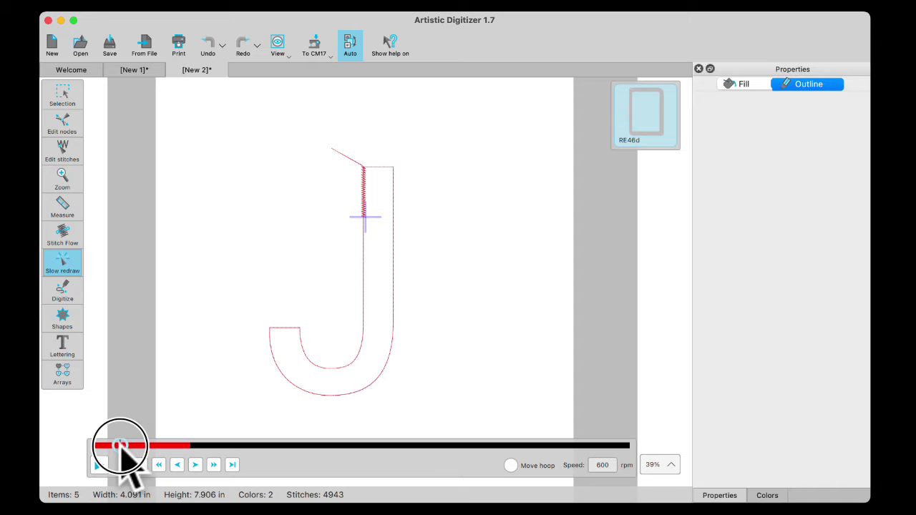
pyautogui.moveTo(122, 447); pyautogui.dragTo(613, 321)
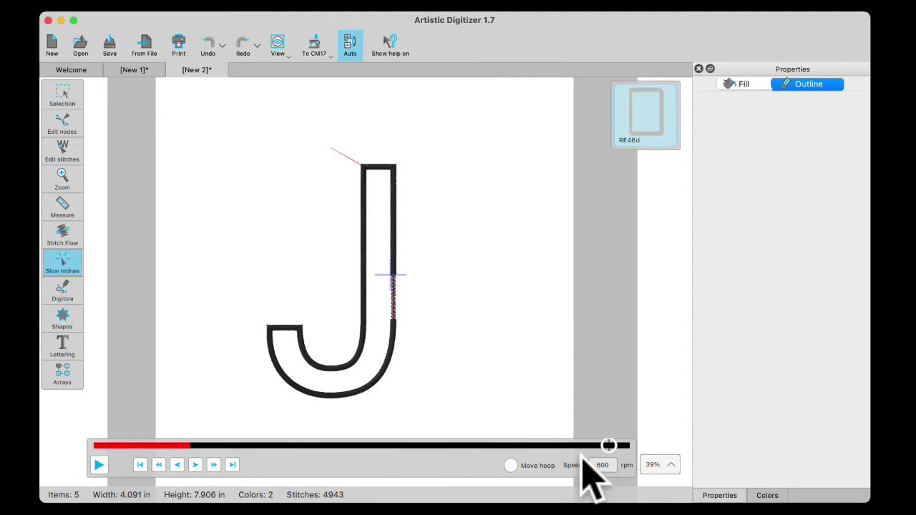
pyautogui.moveTo(608, 445); pyautogui.dragTo(627, 447)
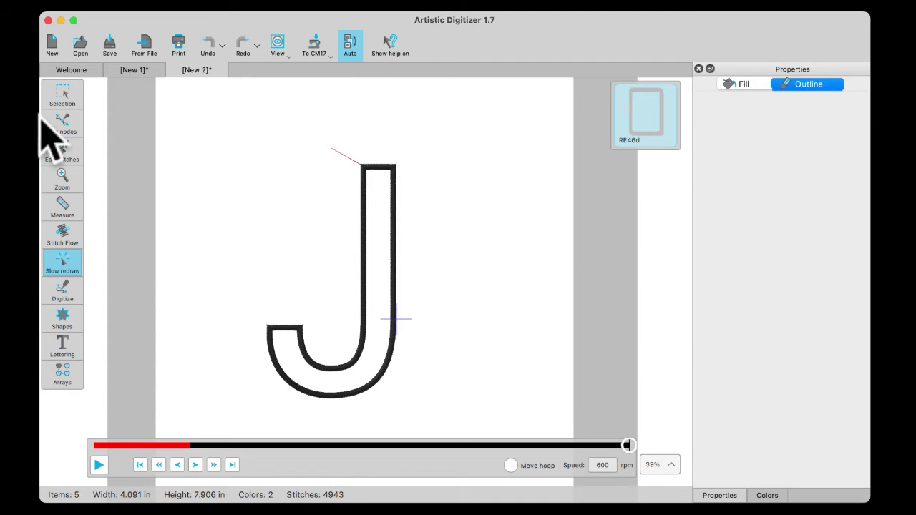
pyautogui.click(64, 97)
pyautogui.click(637, 179)
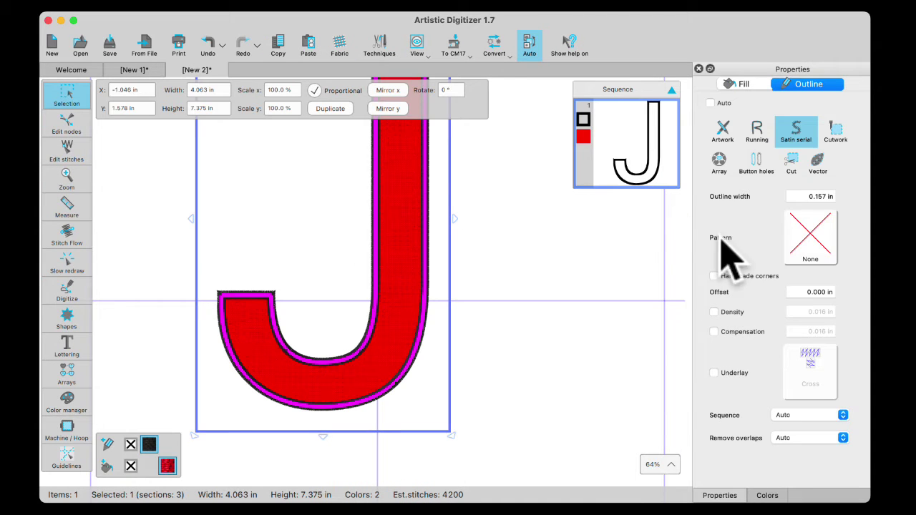
pyautogui.click(743, 86)
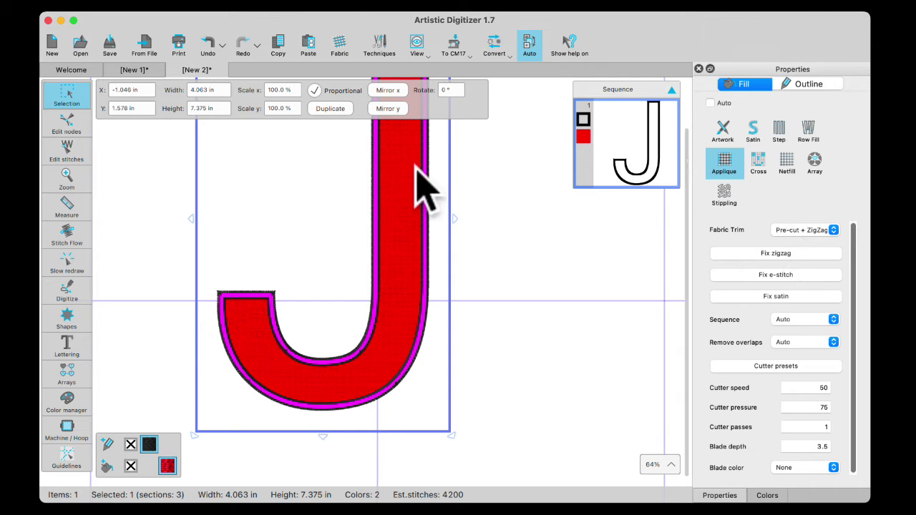
pyautogui.click(520, 350)
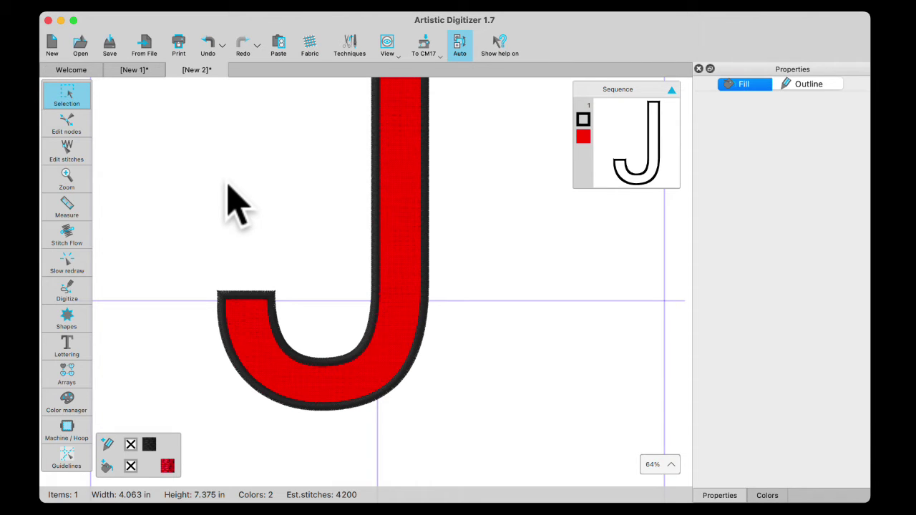
# Open the recent two-tulip design and enlarge all six parts to about 6.05 × 10.55 in.
pyautogui.click(84, 71)
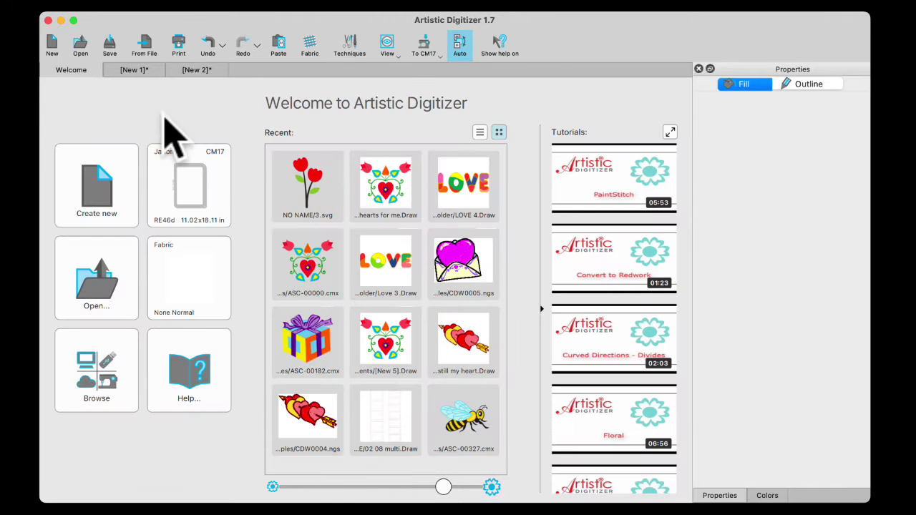
pyautogui.click(309, 183)
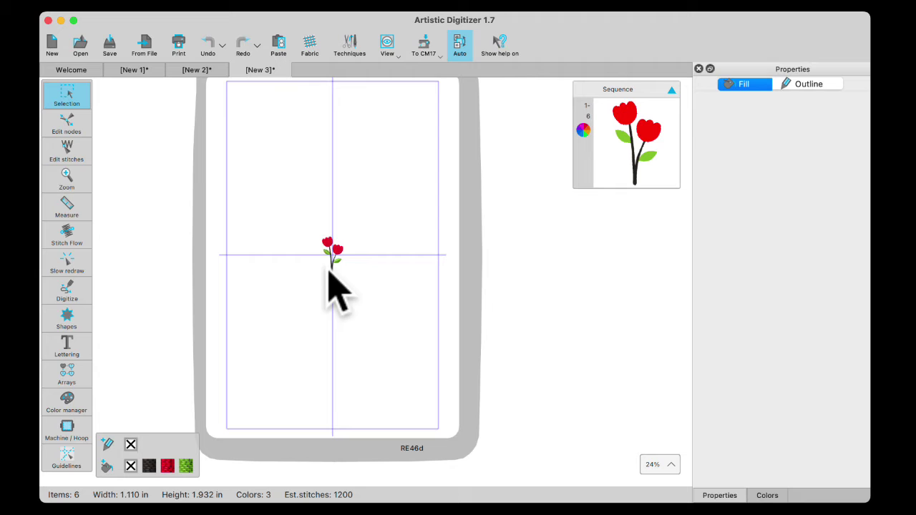
pyautogui.moveTo(276, 204); pyautogui.dragTo(401, 377)
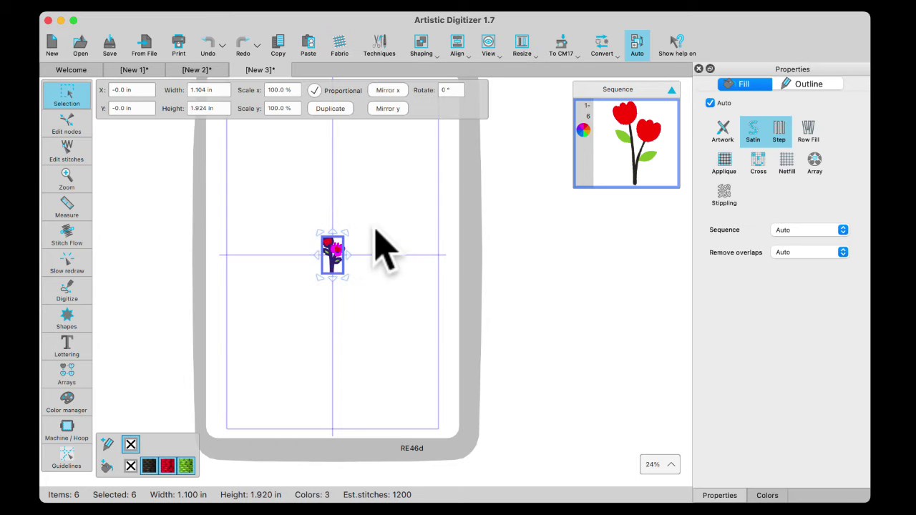
pyautogui.moveTo(349, 237); pyautogui.dragTo(440, 179)
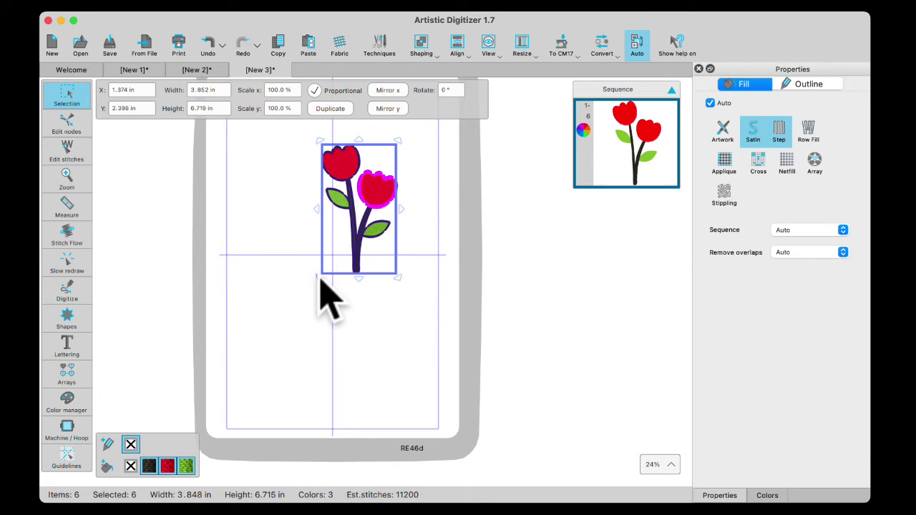
pyautogui.moveTo(318, 275); pyautogui.dragTo(265, 347)
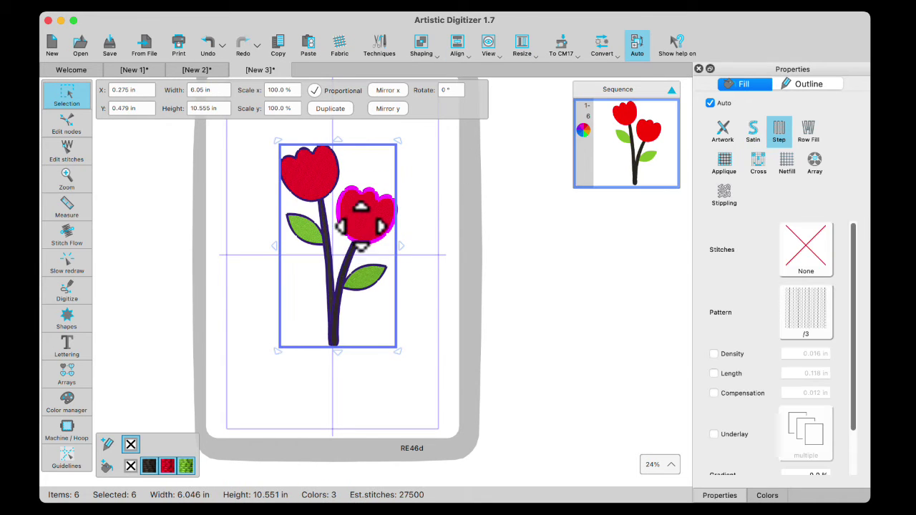
# Pull the left and right tulip heads up off their stems.
pyautogui.click(411, 177)
pyautogui.moveTo(309, 175); pyautogui.dragTo(292, 152)
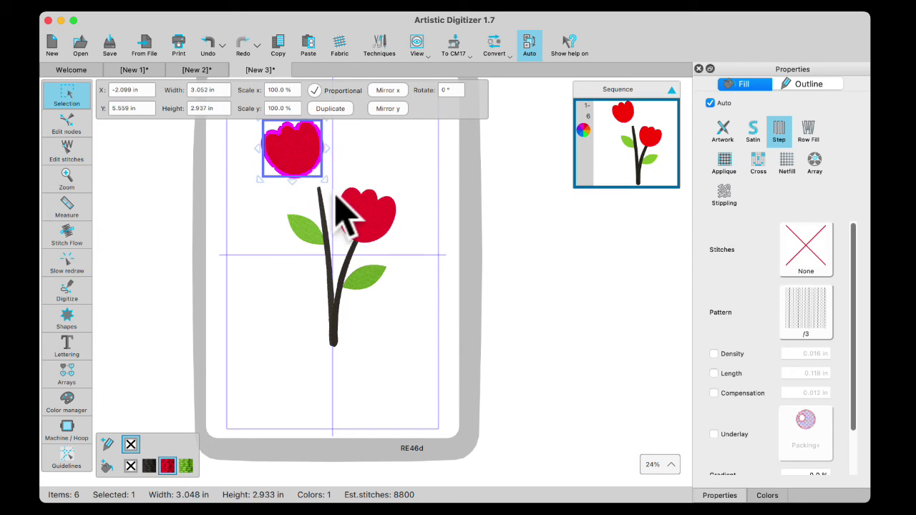
pyautogui.moveTo(362, 208); pyautogui.dragTo(387, 166)
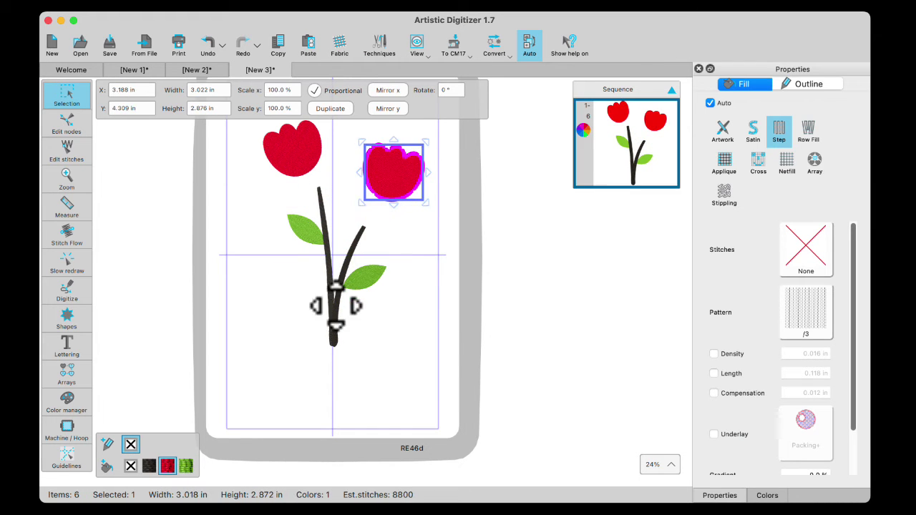
# Make the right tulip head an applique with a 208 Purple outline thread.
pyautogui.click(727, 159)
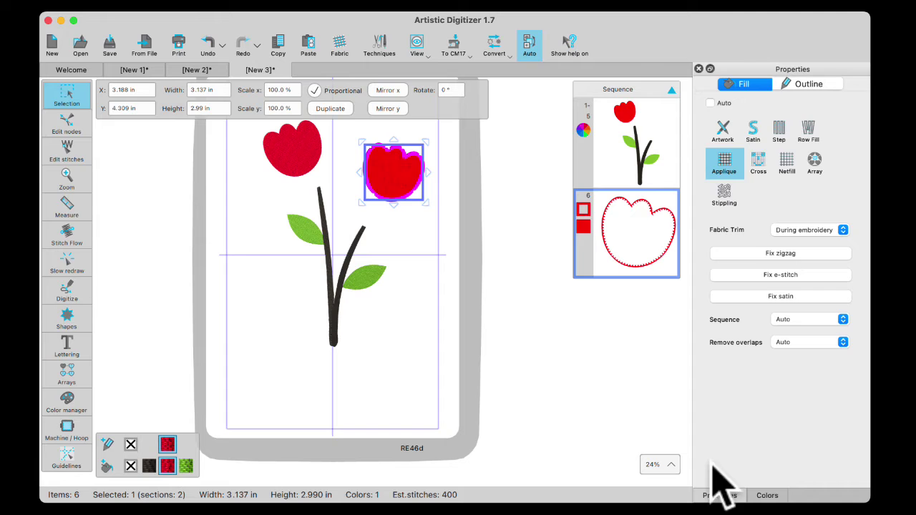
pyautogui.click(767, 495)
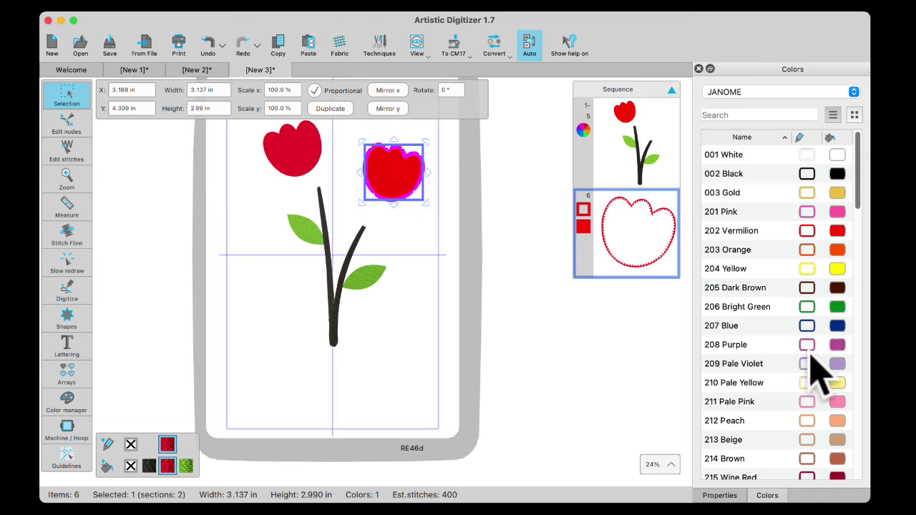
pyautogui.click(806, 344)
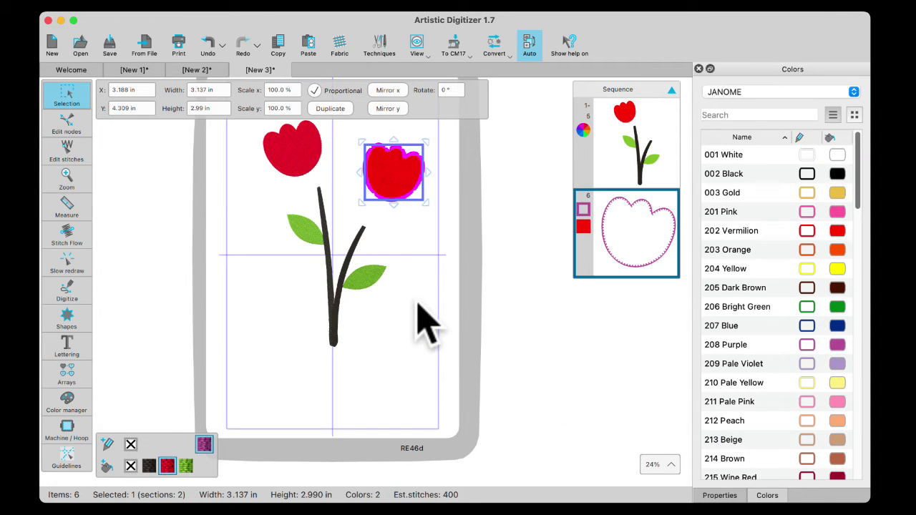
# Zoom in and move the right tulip head back onto its stem.
pyautogui.click(442, 281)
pyautogui.scroll(3, 398, 195)
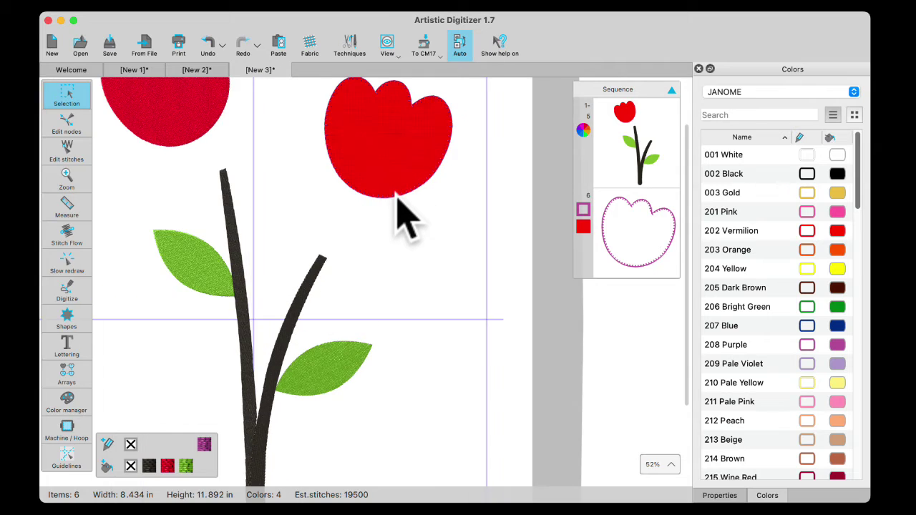
pyautogui.scroll(3, 398, 199)
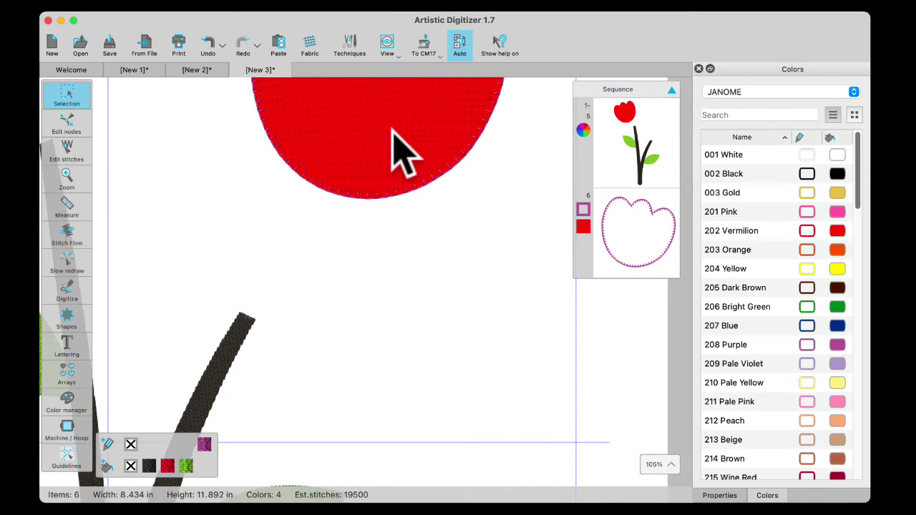
pyautogui.moveTo(389, 143); pyautogui.dragTo(323, 280)
pyautogui.click(269, 366)
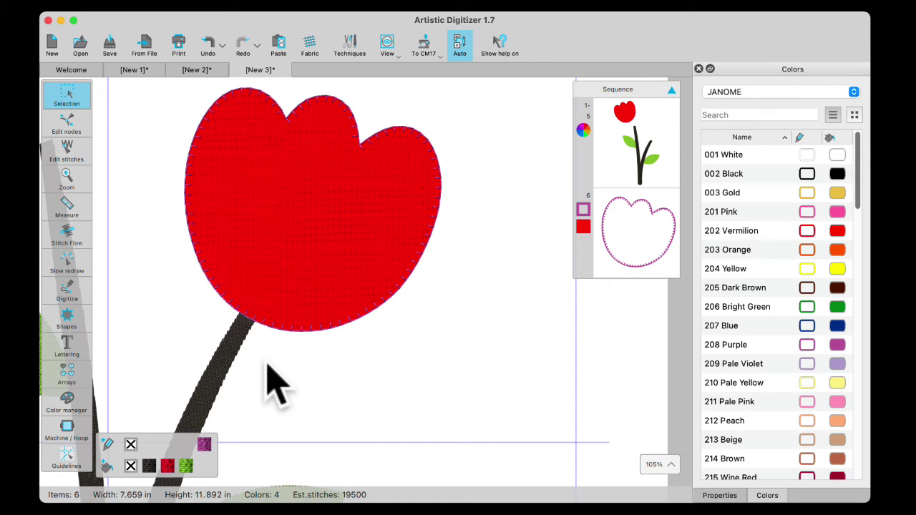
pyautogui.scroll(-5, 276, 378)
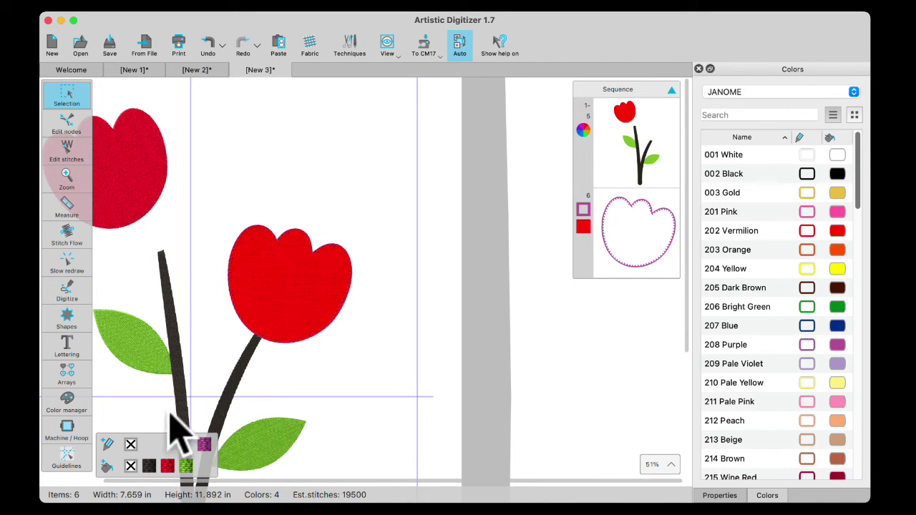
# Make the left tulip head an applique from its fill properties.
pyautogui.click(148, 195)
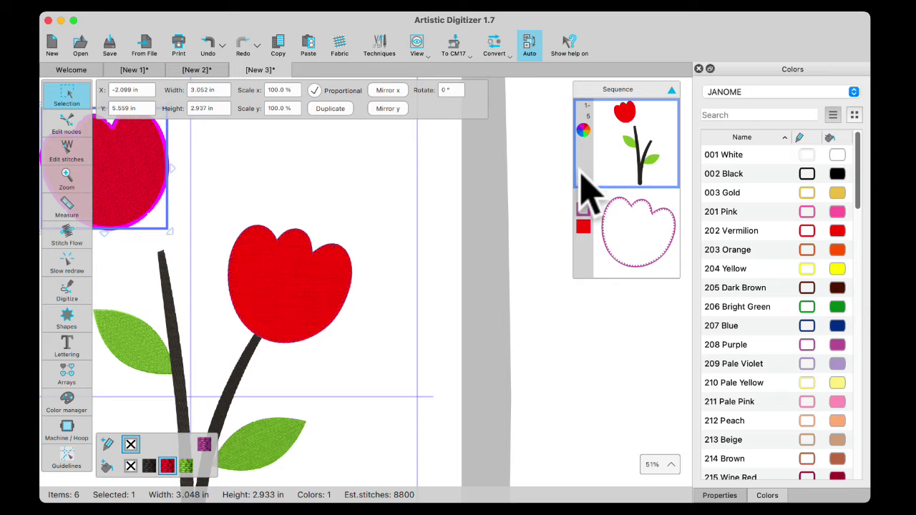
pyautogui.click(719, 495)
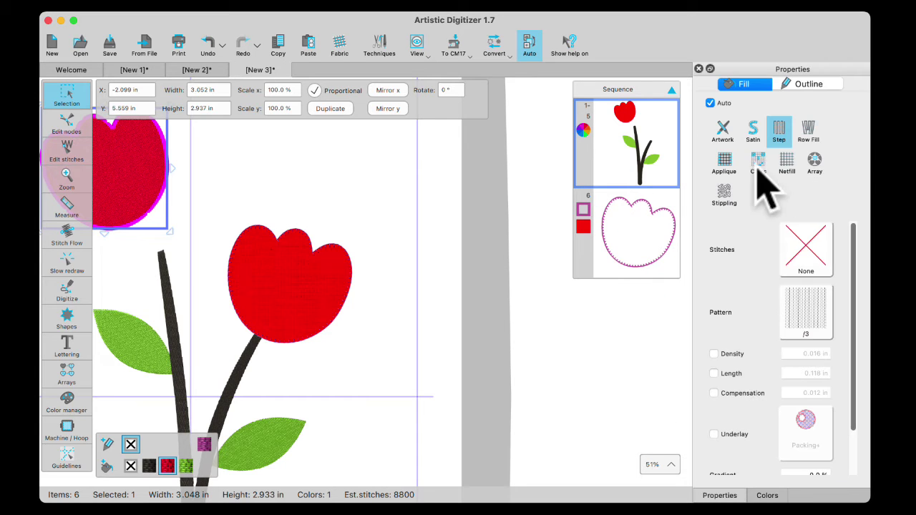
pyautogui.click(723, 162)
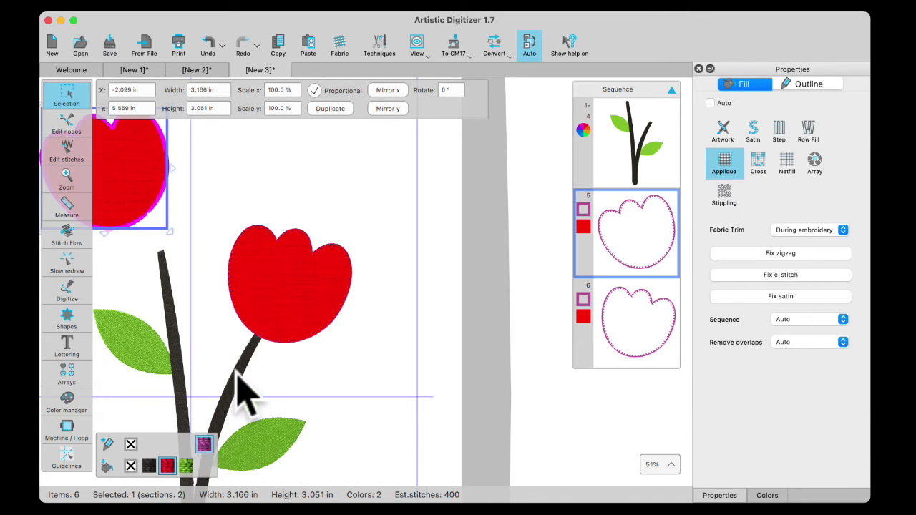
# Move the left tulip head back down onto the left stem, then select the lower-right leaf.
pyautogui.click(193, 222)
pyautogui.click(109, 167)
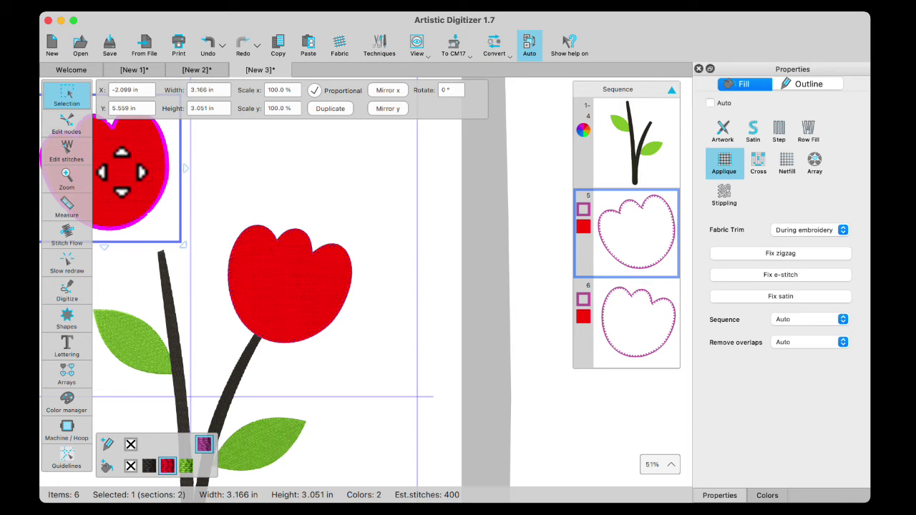
pyautogui.moveTo(120, 170); pyautogui.dragTo(149, 195)
pyautogui.click(288, 437)
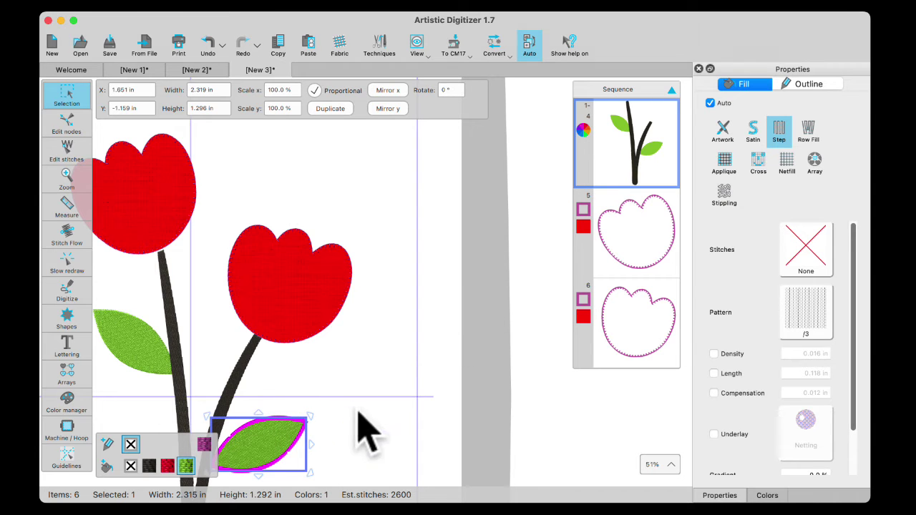
# Make the lower-right and left green leaves appliques with satin edges.
pyautogui.click(723, 159)
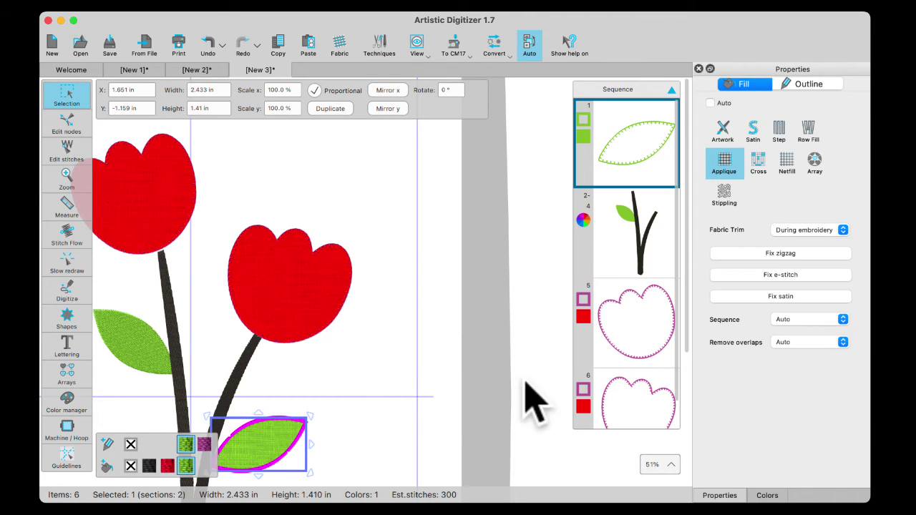
pyautogui.click(779, 297)
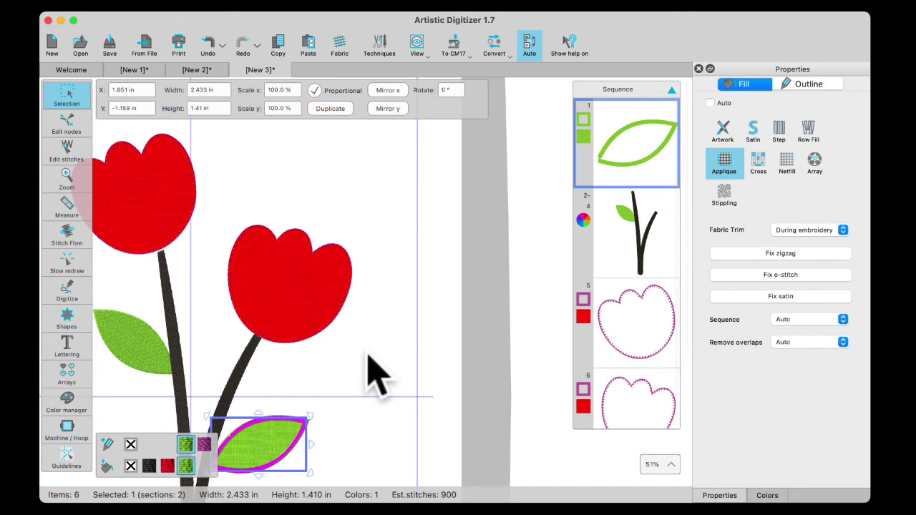
pyautogui.click(147, 343)
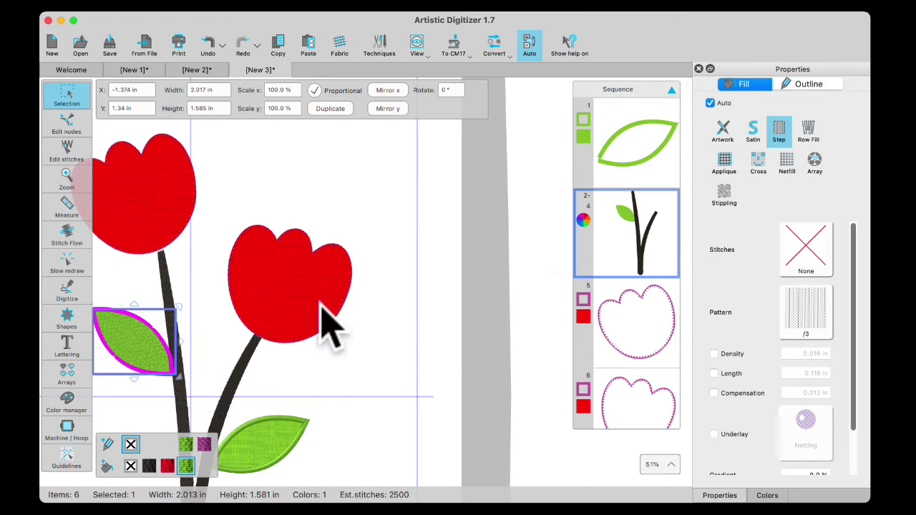
pyautogui.click(723, 159)
pyautogui.click(787, 296)
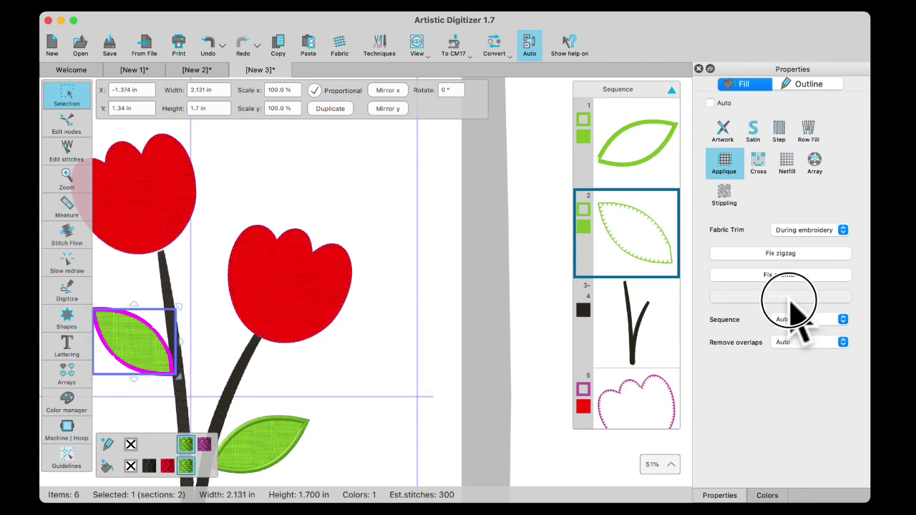
pyautogui.click(408, 357)
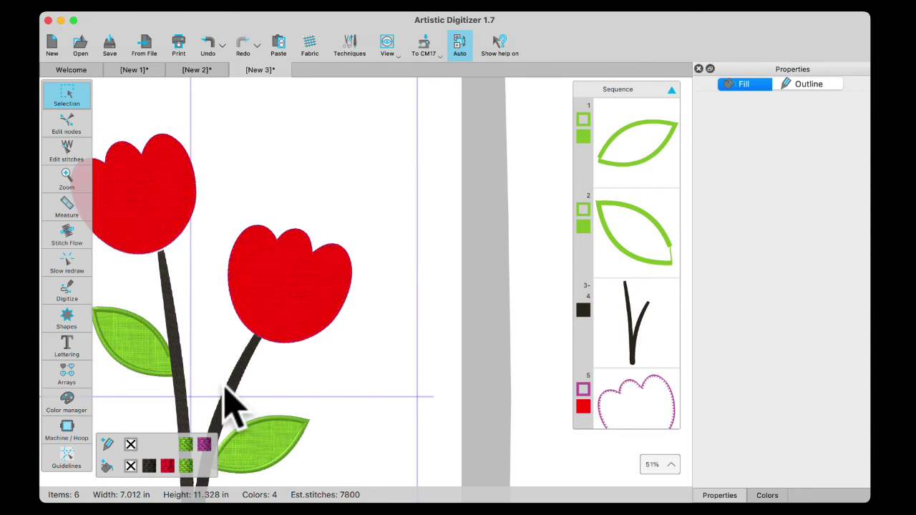
# Nudge the left green leaf slightly up and left against its stem.
pyautogui.scroll(3, 208, 383)
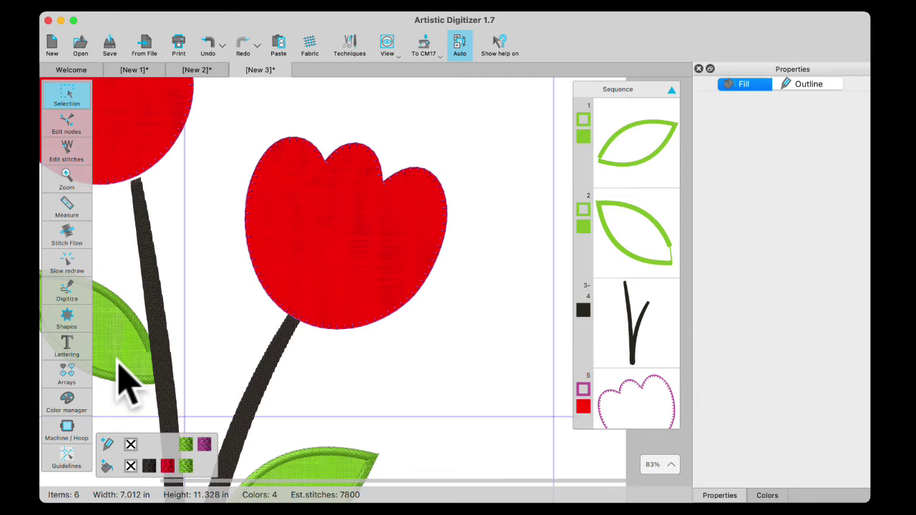
pyautogui.scroll(2, 189, 393)
pyautogui.hscroll(-4, 192, 392)
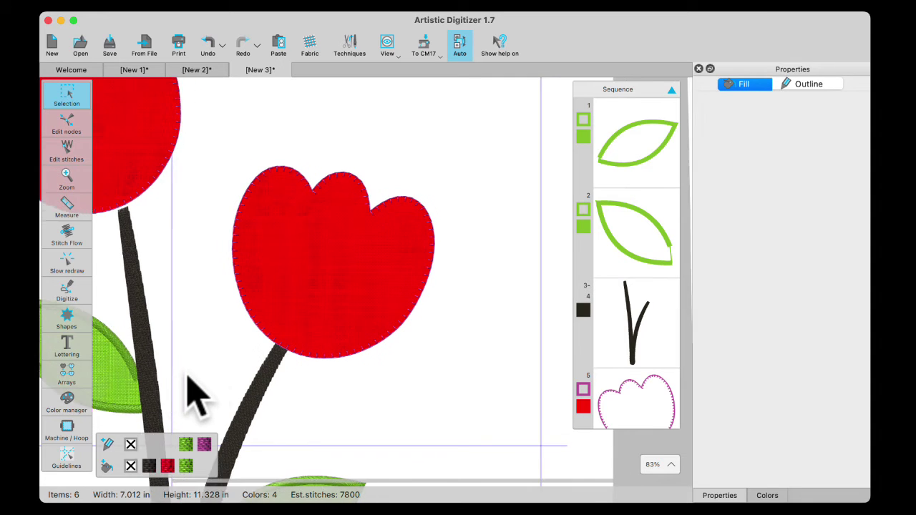
pyautogui.click(251, 375)
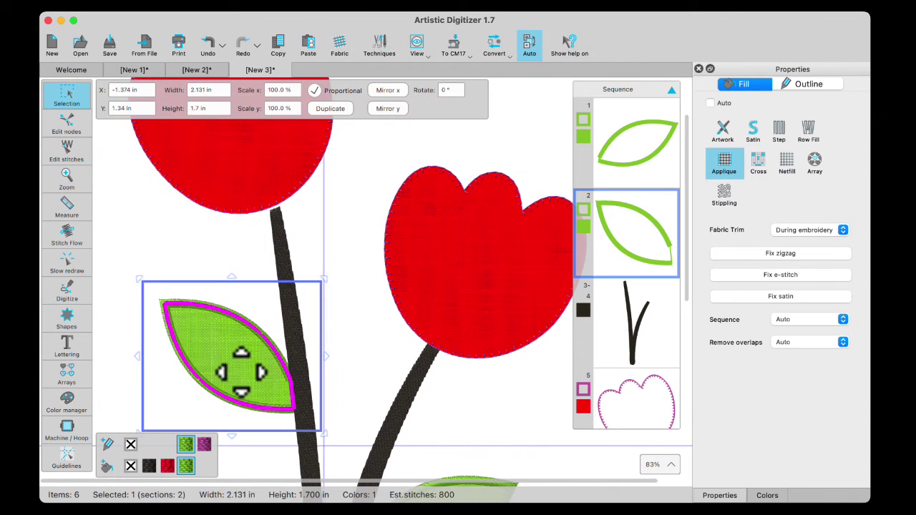
pyautogui.moveTo(247, 375); pyautogui.dragTo(231, 349)
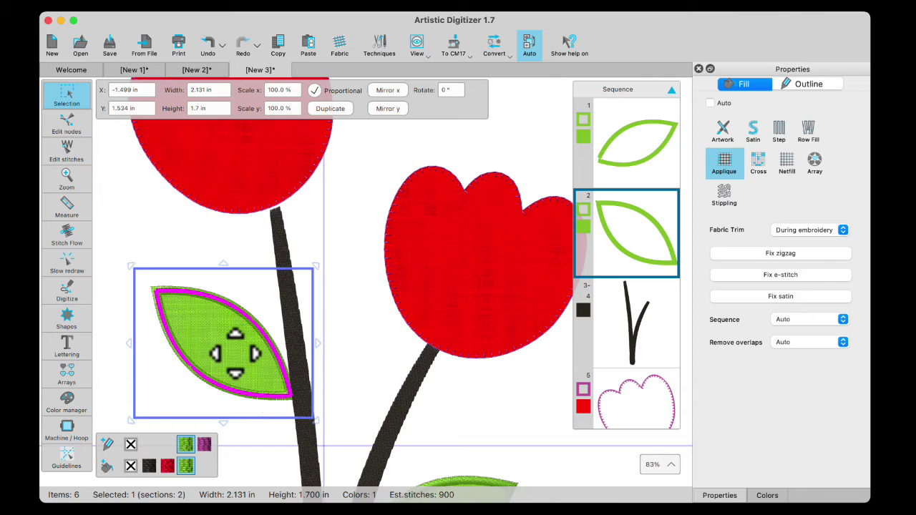
pyautogui.click(362, 364)
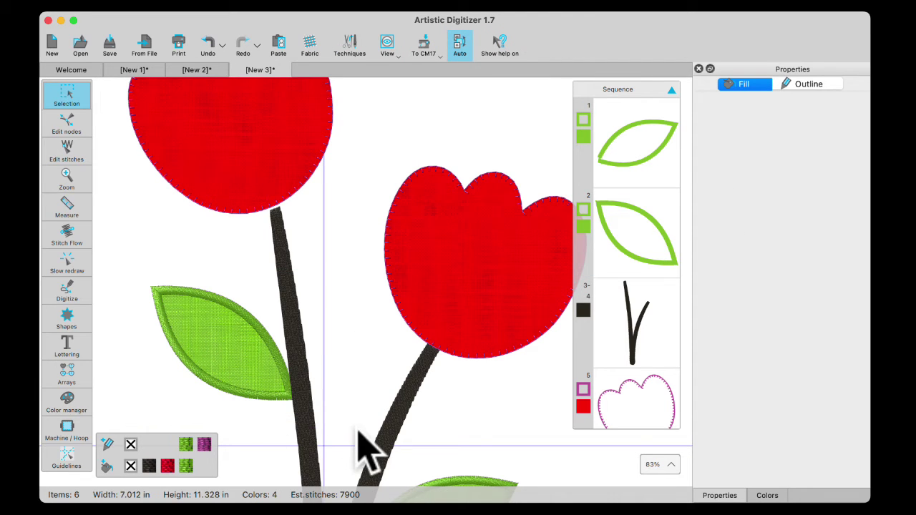
# Shift the upper-left red tulip head slightly down-right, check both black stems, and zoom out to review.
pyautogui.click(247, 139)
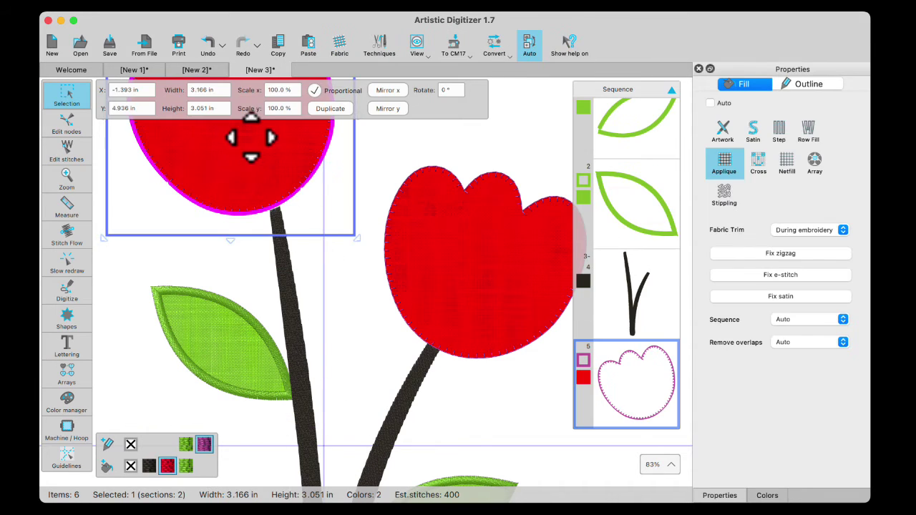
pyautogui.moveTo(249, 136); pyautogui.dragTo(253, 140)
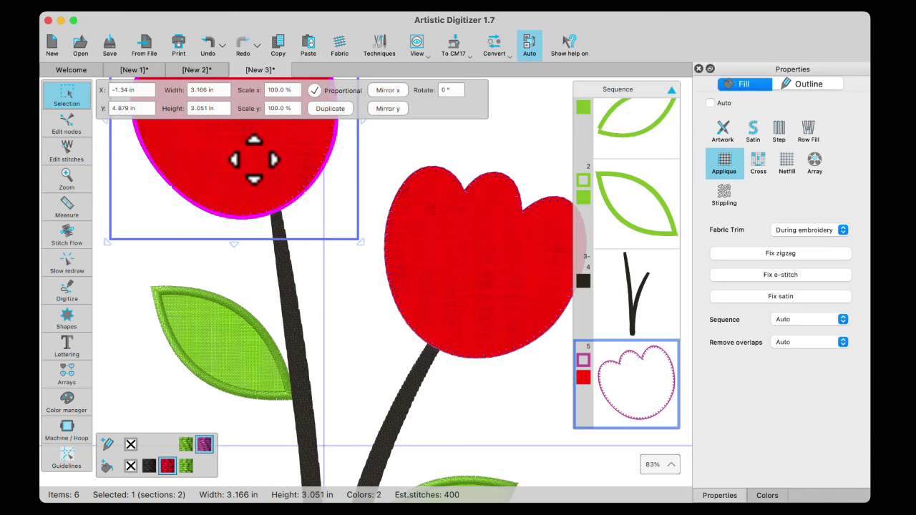
pyautogui.click(295, 359)
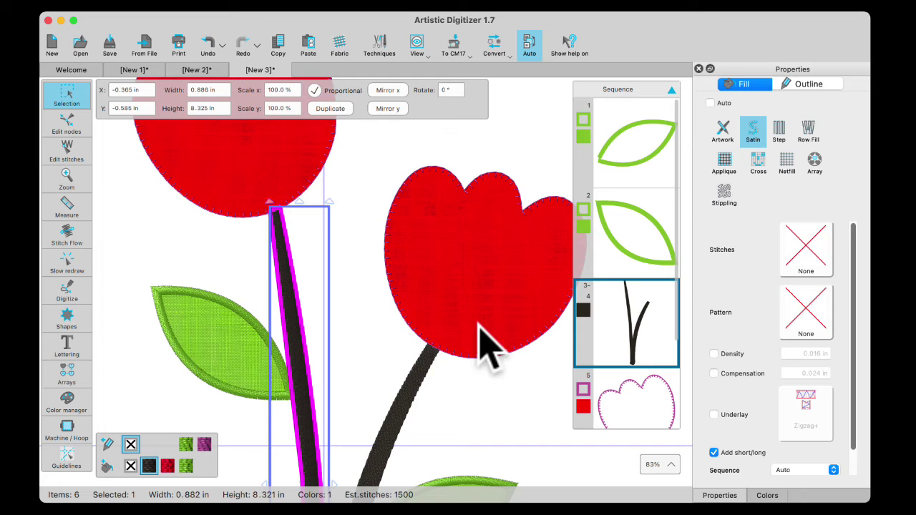
pyautogui.click(419, 388)
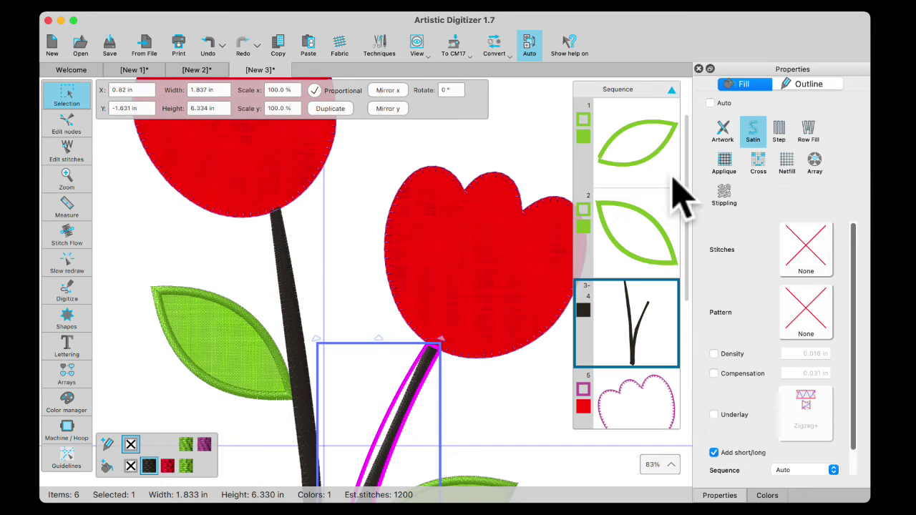
pyautogui.click(201, 384)
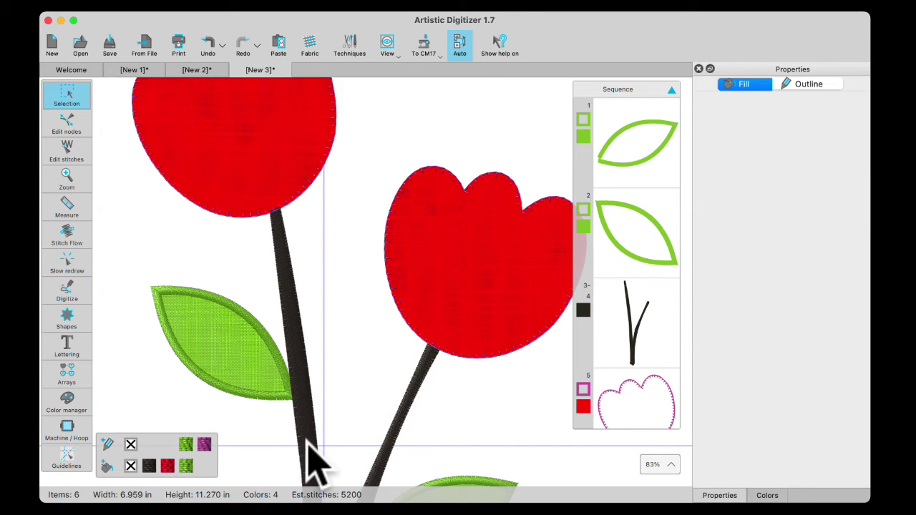
pyautogui.scroll(3, 308, 458)
pyautogui.scroll(-4, 315, 451)
pyautogui.scroll(-5, 315, 451)
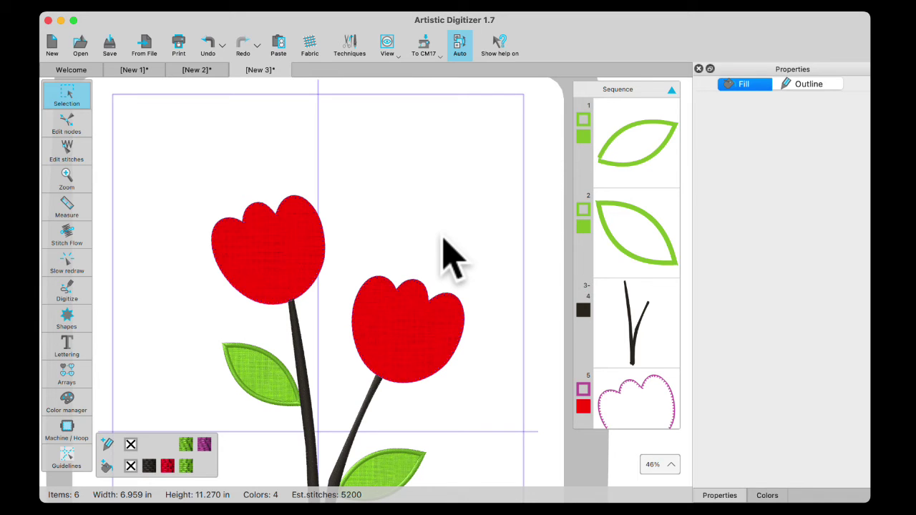
# Start a USB Storage export and choose the EMB folder on the NO NAME drive.
pyautogui.click(431, 51)
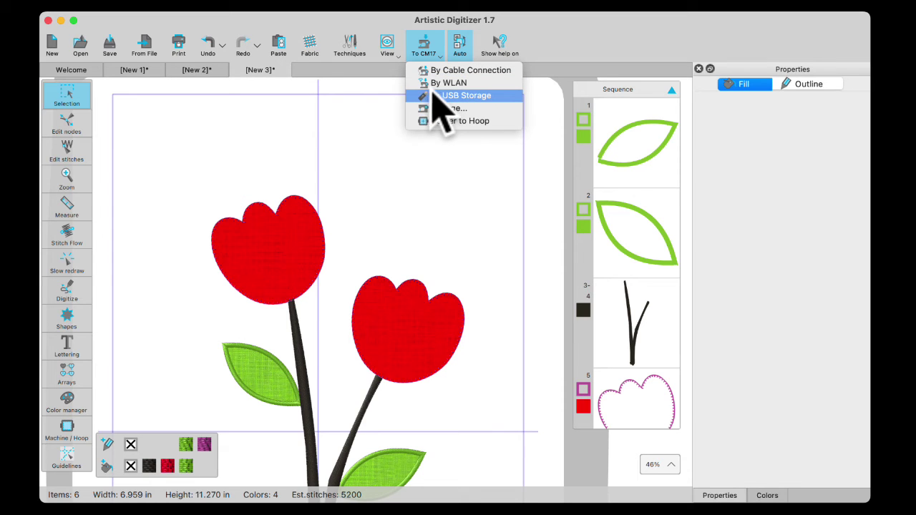
pyautogui.click(434, 96)
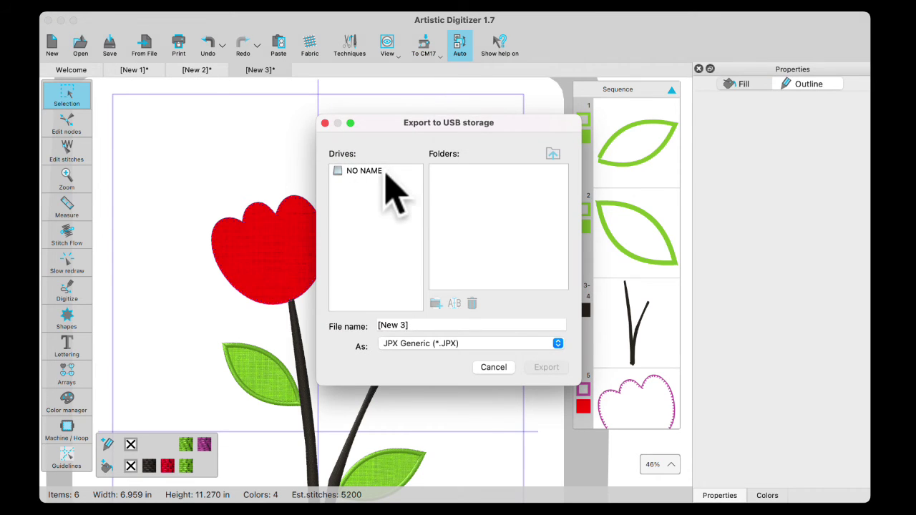
pyautogui.click(358, 172)
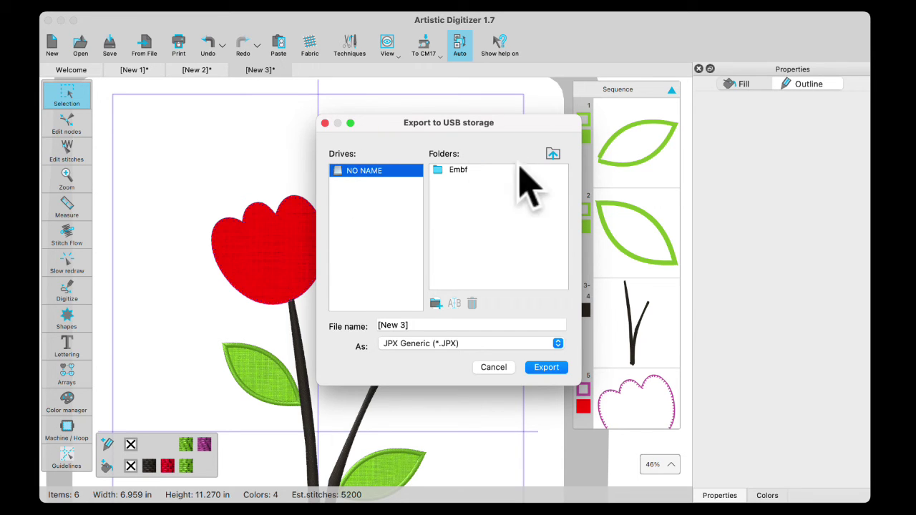
pyautogui.click(553, 153)
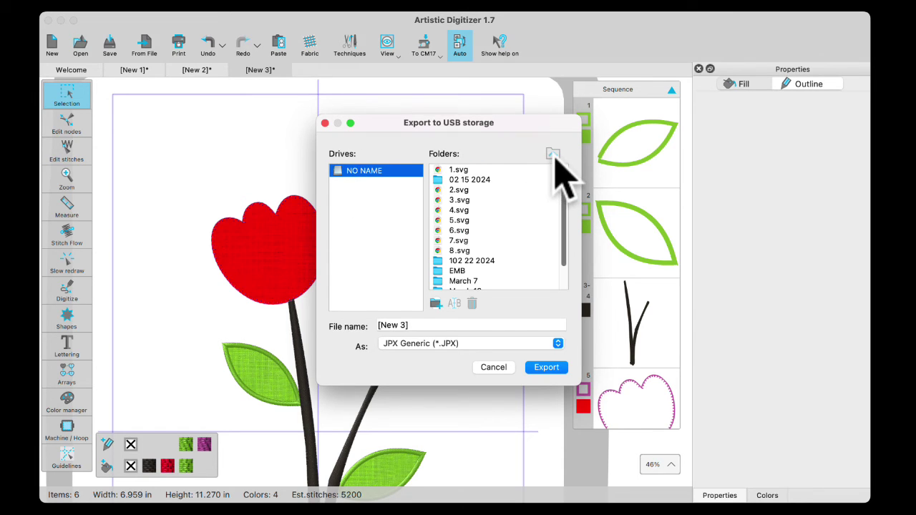
pyautogui.click(463, 272)
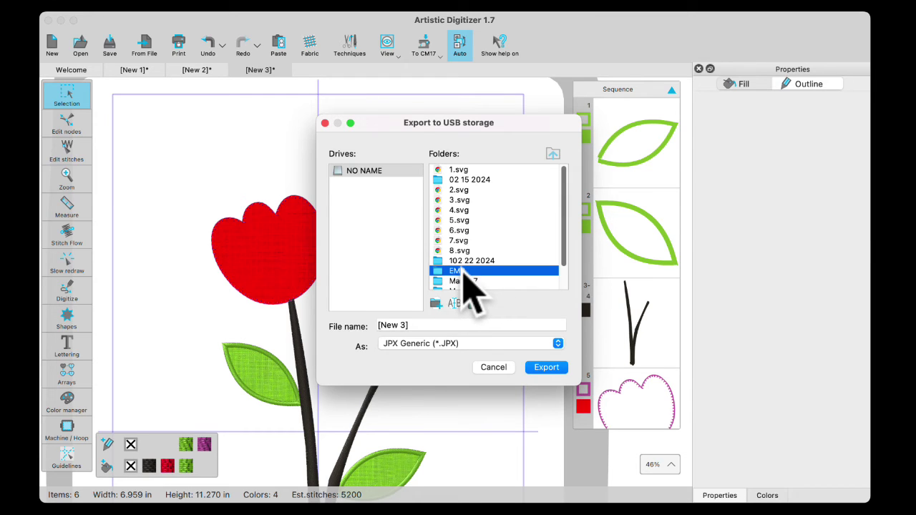
pyautogui.doubleClick(439, 270)
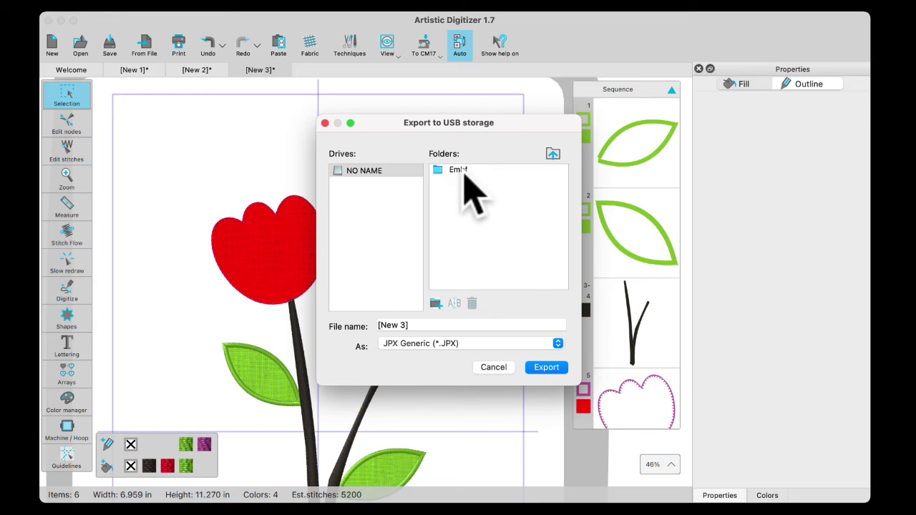
# Name the export flower, keep JPX Generic format, and export it.
pyautogui.tripleClick(419, 326)
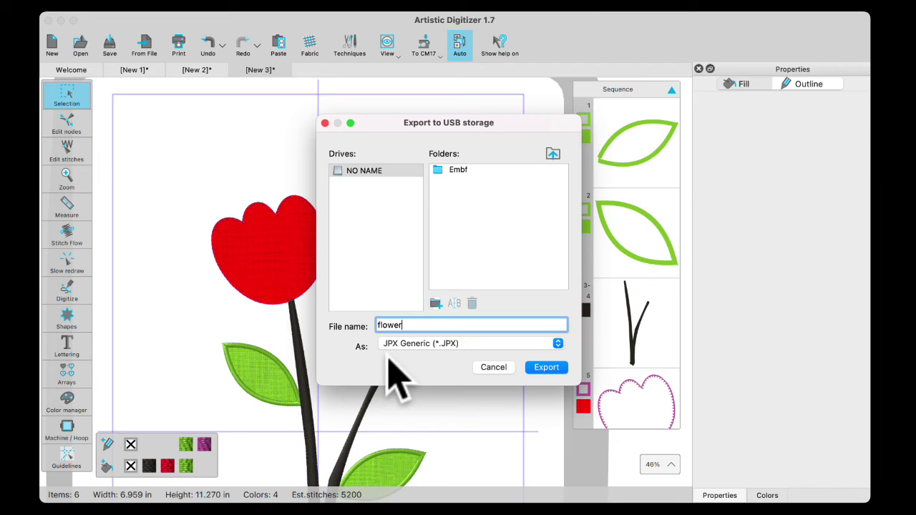
pyautogui.click(557, 344)
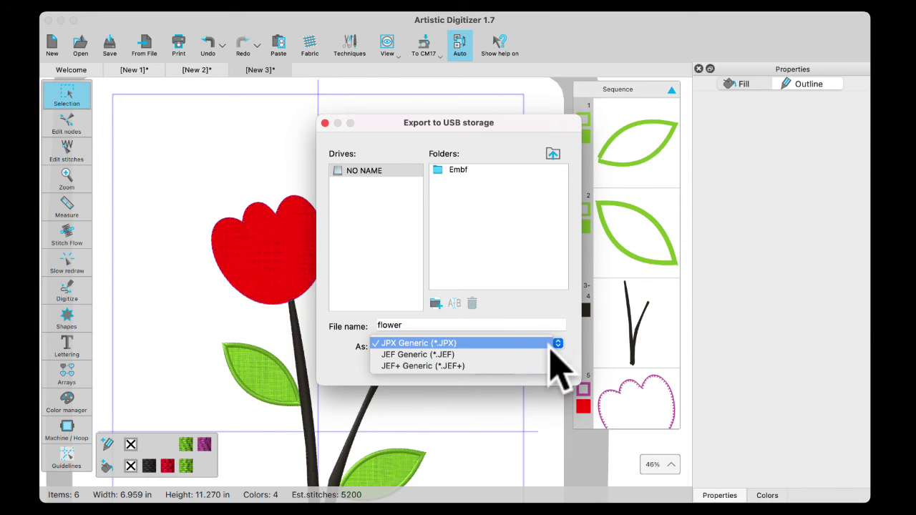
pyautogui.click(445, 344)
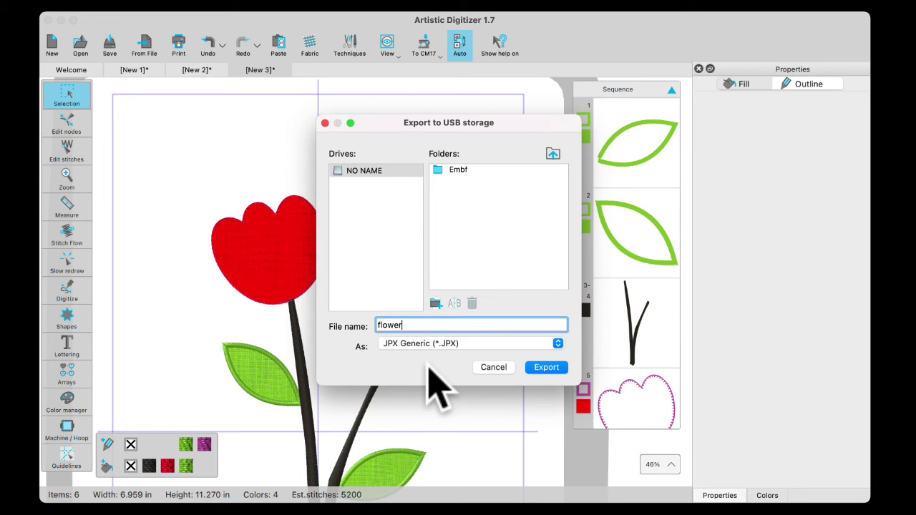
pyautogui.click(547, 369)
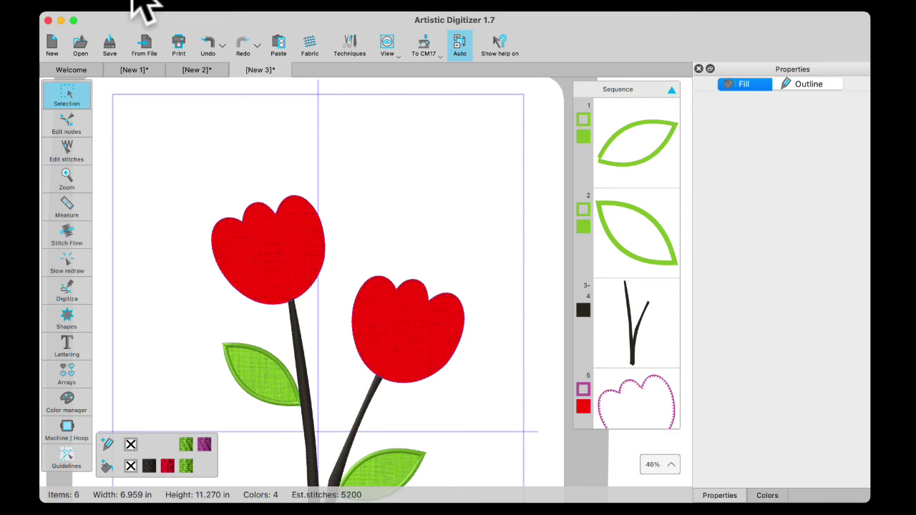
# Save the tulip design as flower 1.Draw in the test folder.
pyautogui.click(91, 4)
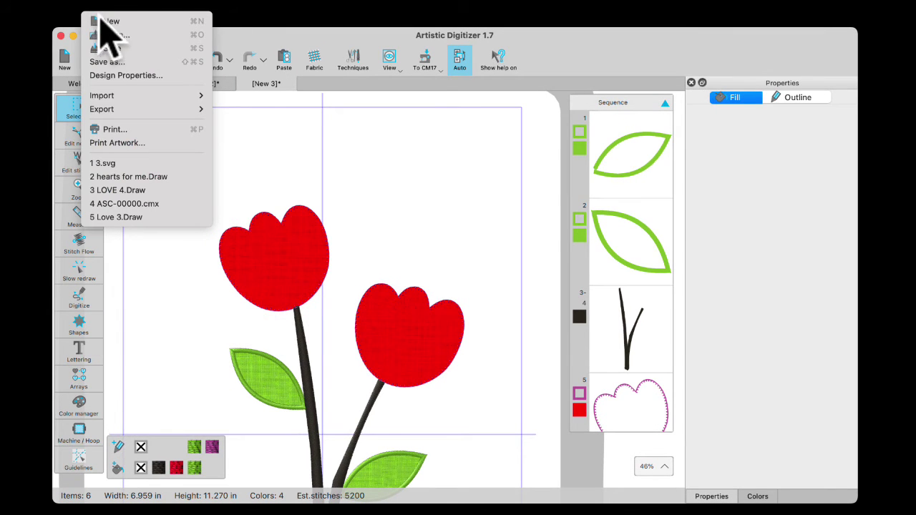
pyautogui.click(100, 63)
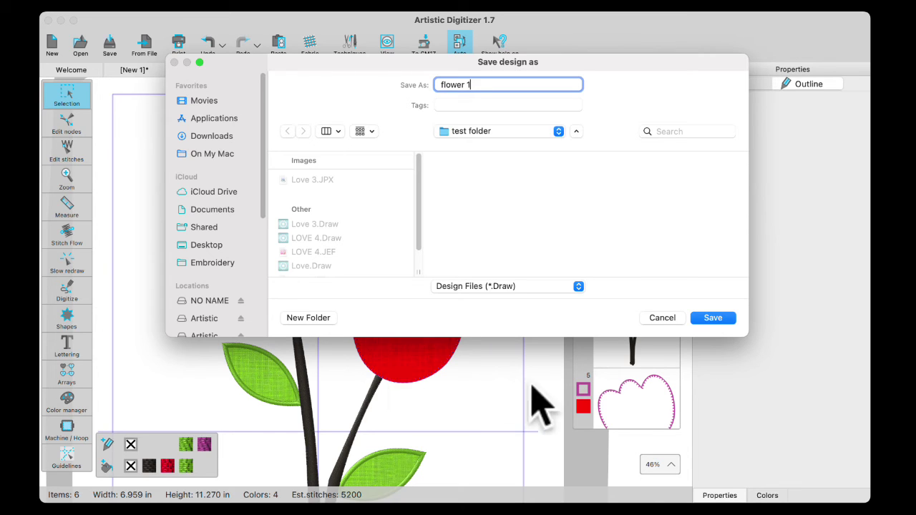
pyautogui.click(719, 318)
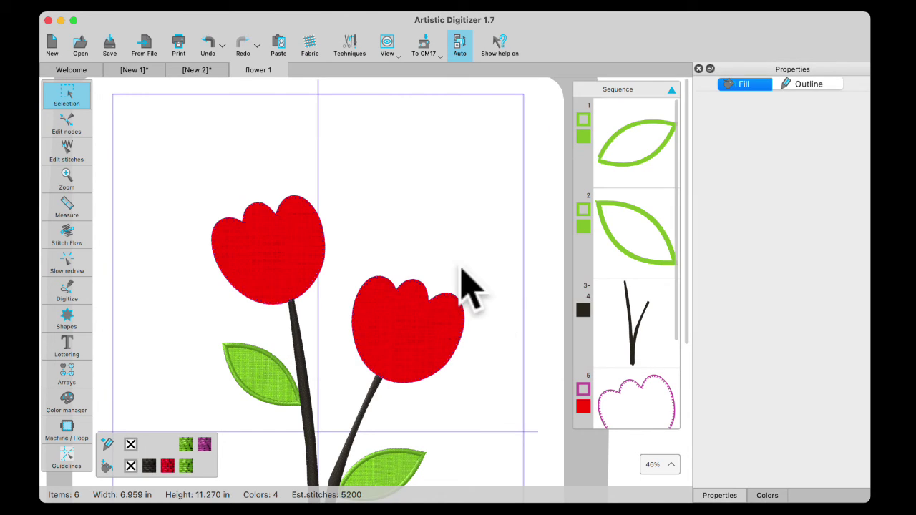
# Save another copy of flower 1 in JEF Generic format and confirm the success message.
pyautogui.click(81, 2)
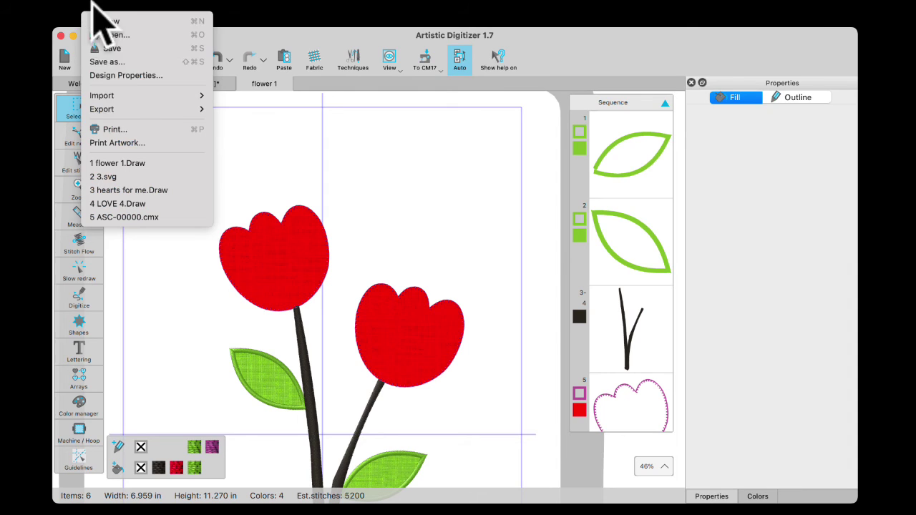
pyautogui.click(108, 63)
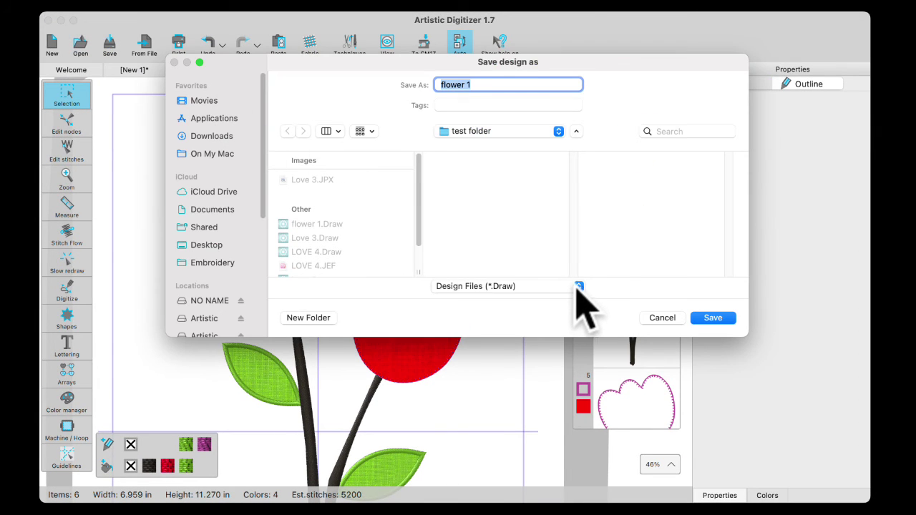
pyautogui.click(578, 286)
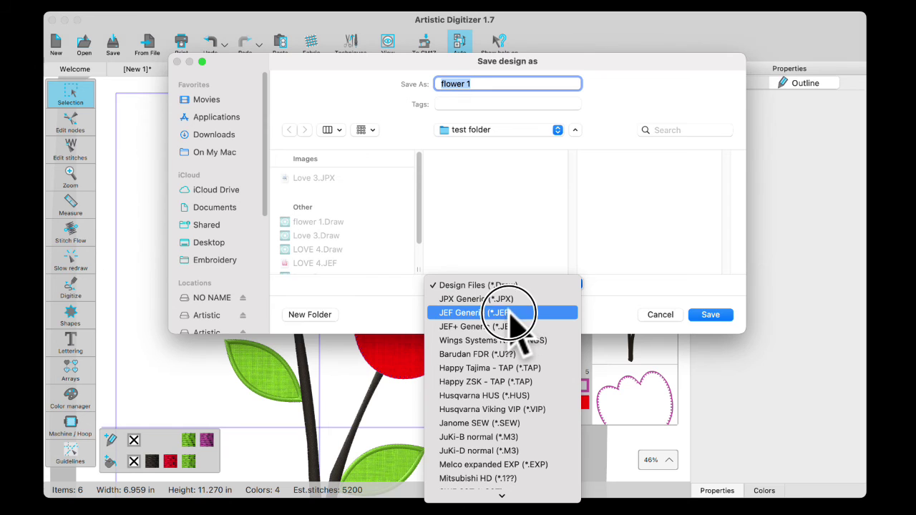
pyautogui.click(501, 313)
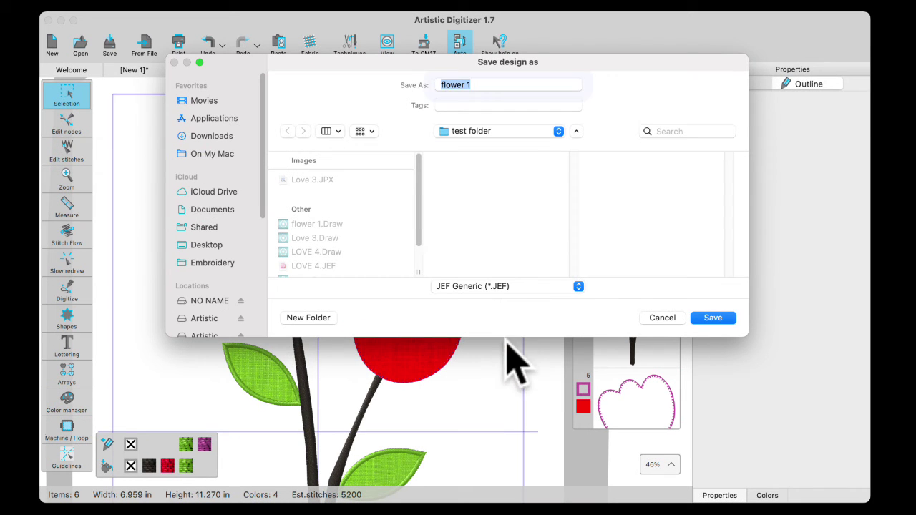
pyautogui.click(710, 315)
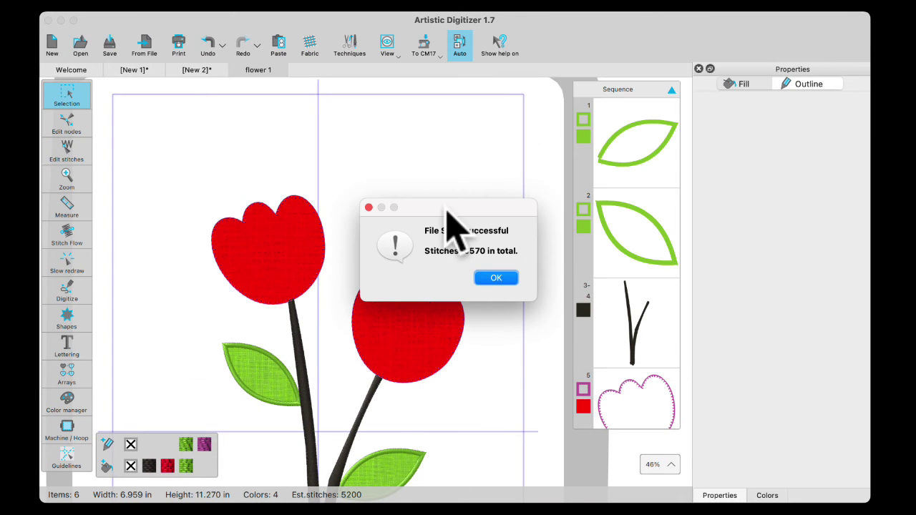
pyautogui.click(493, 279)
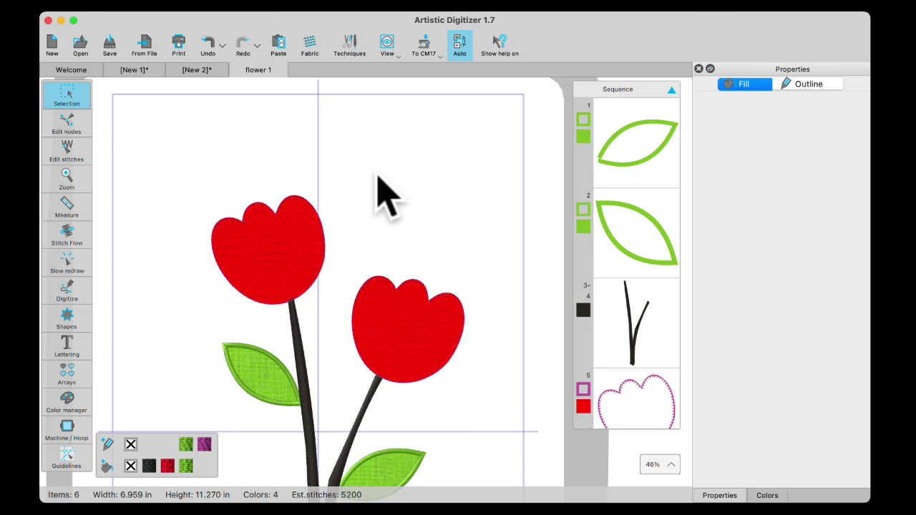